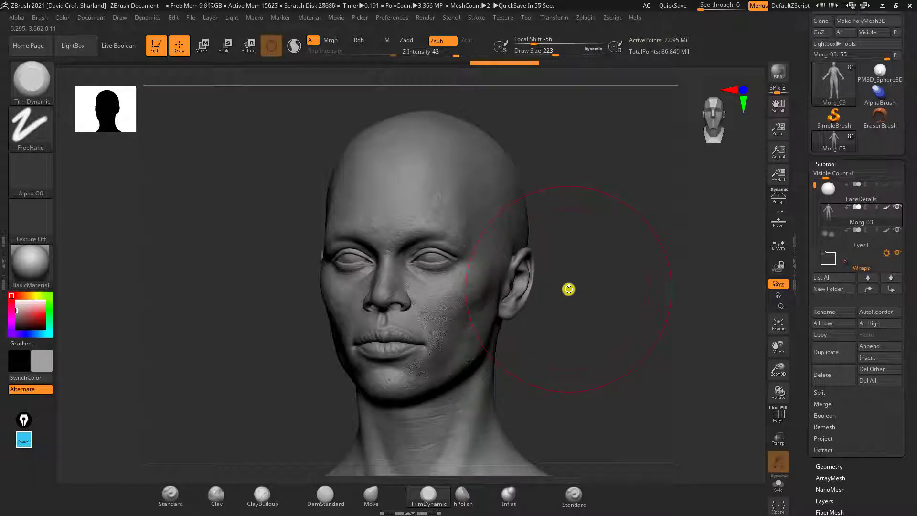
# Reduce the TrimDynamic brush's draw size to 111, then step it up to 115.
pyautogui.keyDown('shift'); pyautogui.moveTo(593, 331); pyautogui.dragTo(600, 348); pyautogui.keyUp('shift')
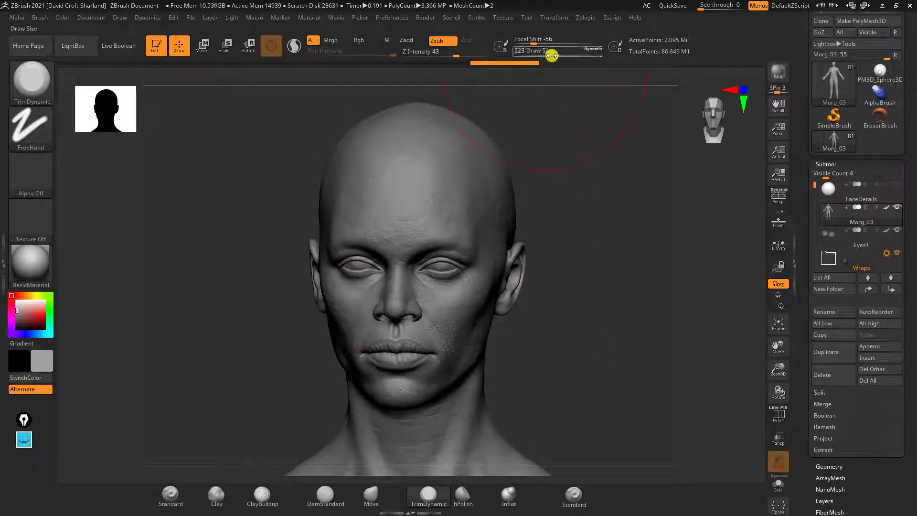
pyautogui.press('space')
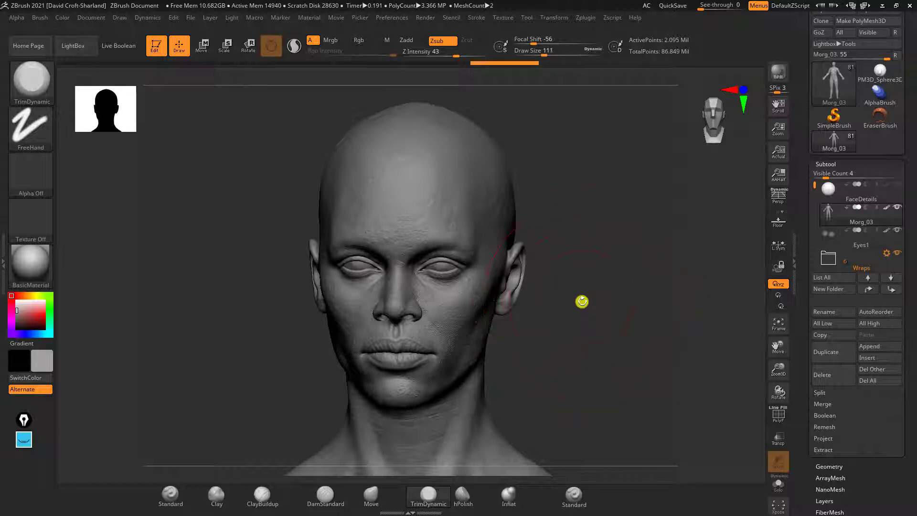
pyautogui.press(']')
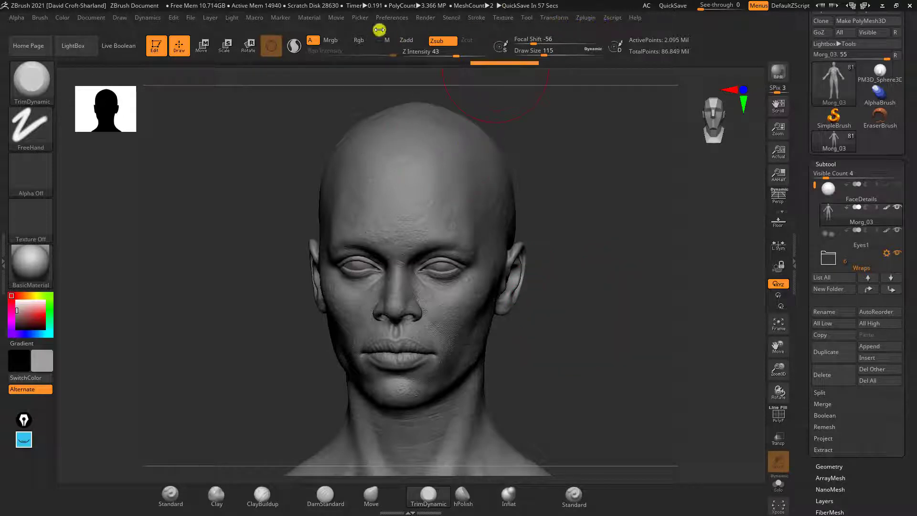
pyautogui.click(396, 18)
pyautogui.click(586, 17)
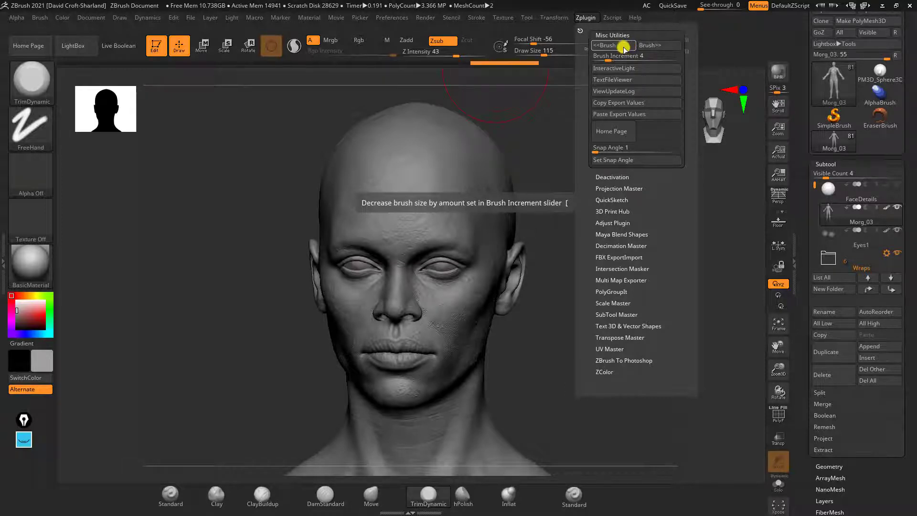
pyautogui.click(624, 46)
pyautogui.keyDown('ctrl'); pyautogui.keyDown('alt'); pyautogui.click(623, 45); pyautogui.keyUp('alt'); pyautogui.keyUp('ctrl')
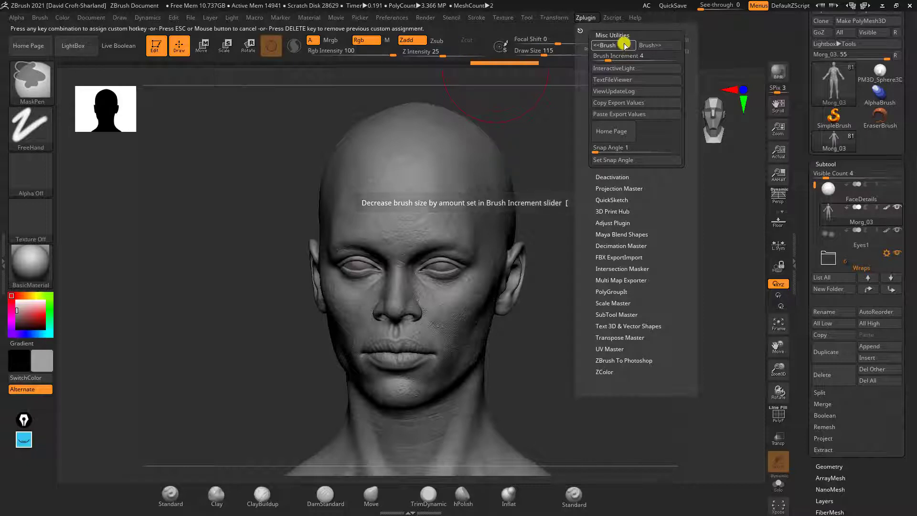
pyautogui.press('Escape')
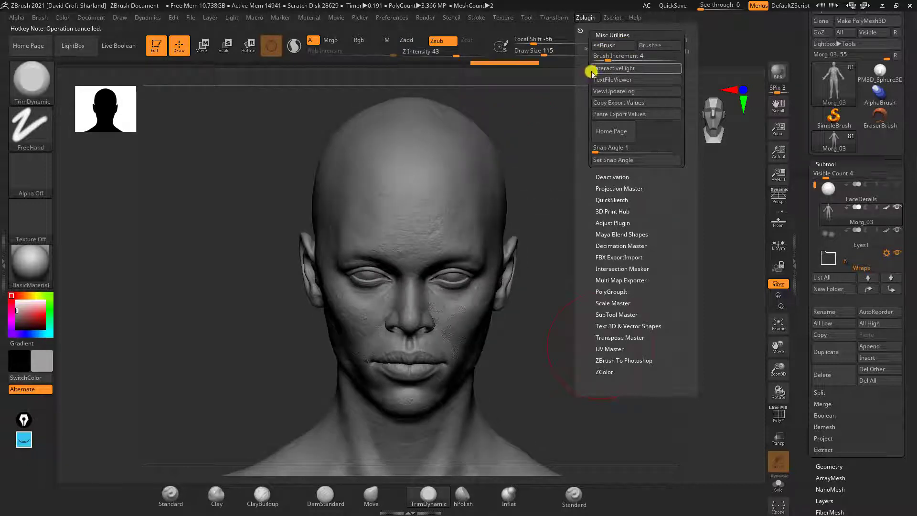
# Assign the ] key as the custom hotkey for increasing the brush size.
pyautogui.keyDown('ctrl'); pyautogui.keyDown('alt'); pyautogui.click(652, 45); pyautogui.keyUp('alt'); pyautogui.keyUp('ctrl')
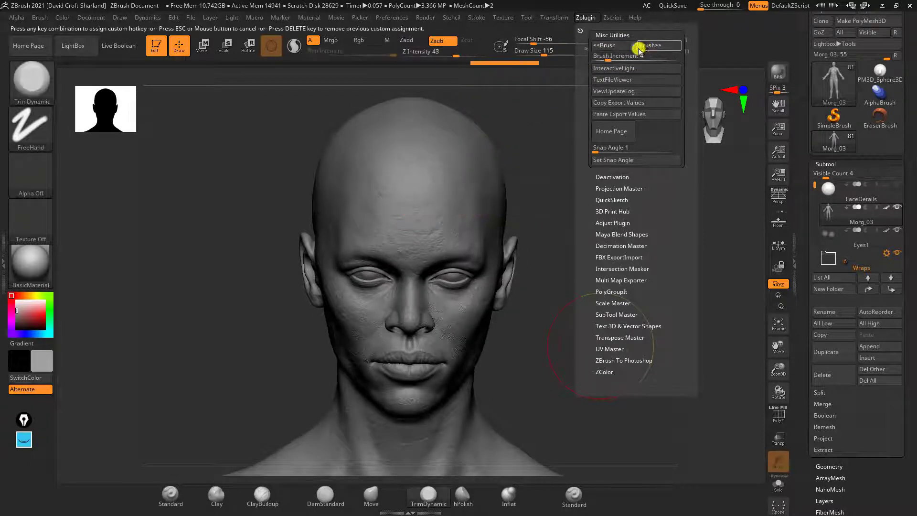
pyautogui.press(']')
pyautogui.click(491, 289)
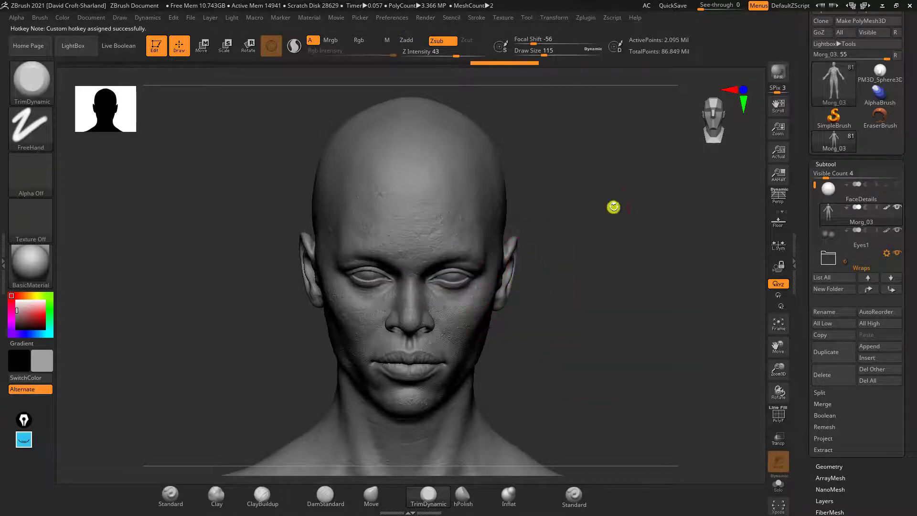
# Assign the [ key as the custom hotkey for decreasing the brush size.
pyautogui.click(610, 17)
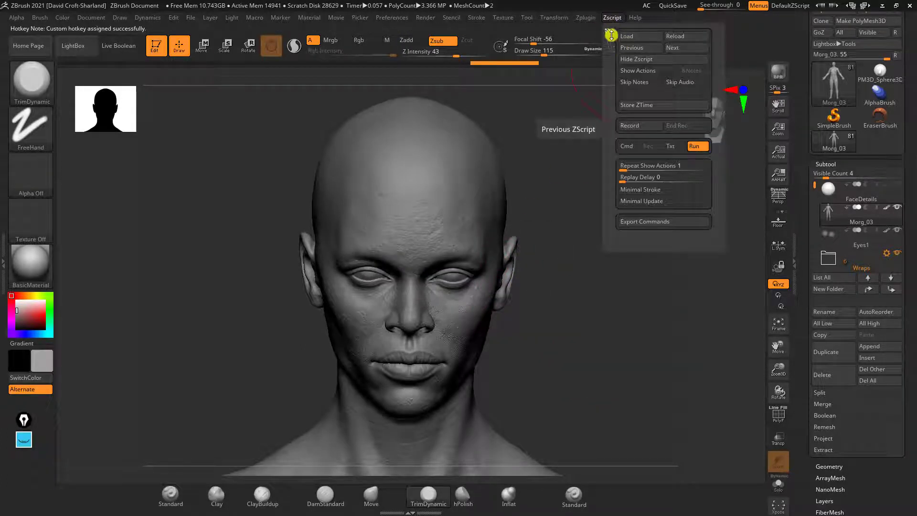
pyautogui.moveTo(590, 18)
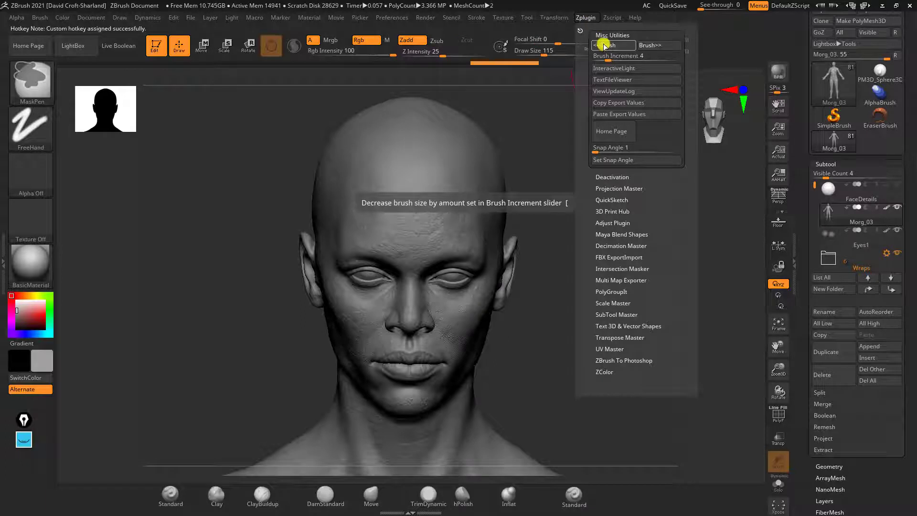
pyautogui.keyDown('ctrl'); pyautogui.keyDown('alt'); pyautogui.click(605, 46); pyautogui.keyUp('alt'); pyautogui.keyUp('ctrl')
pyautogui.press('[')
pyautogui.click(492, 290)
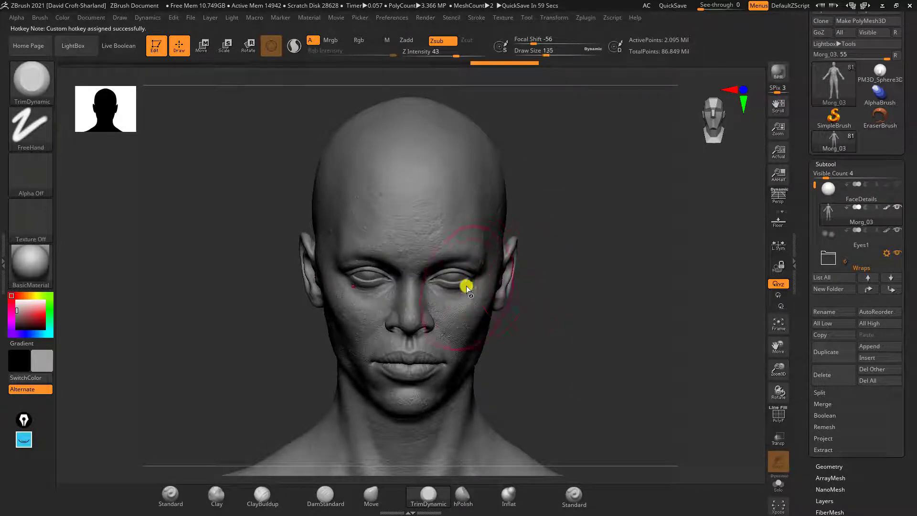
# Step the brush size up and down with the new hotkeys, finishing at draw size 79.
pyautogui.press(']')
pyautogui.press(']')
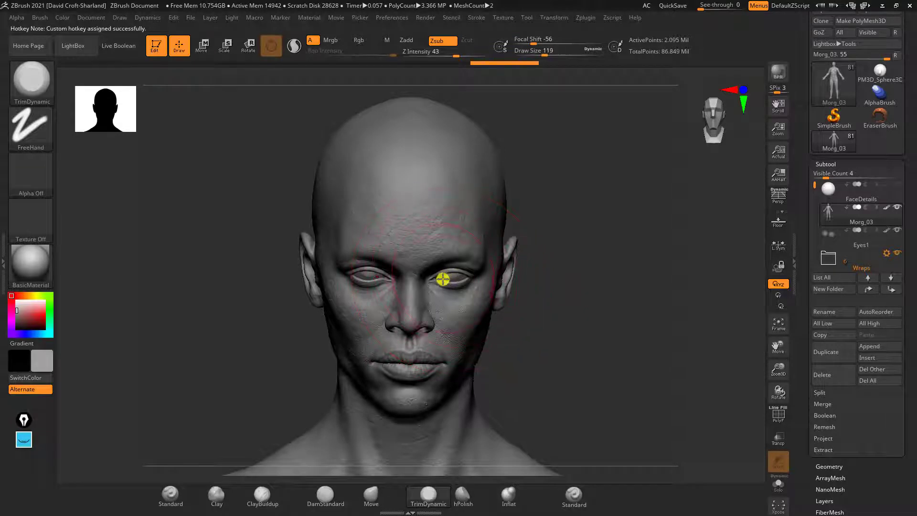
pyautogui.press(']')
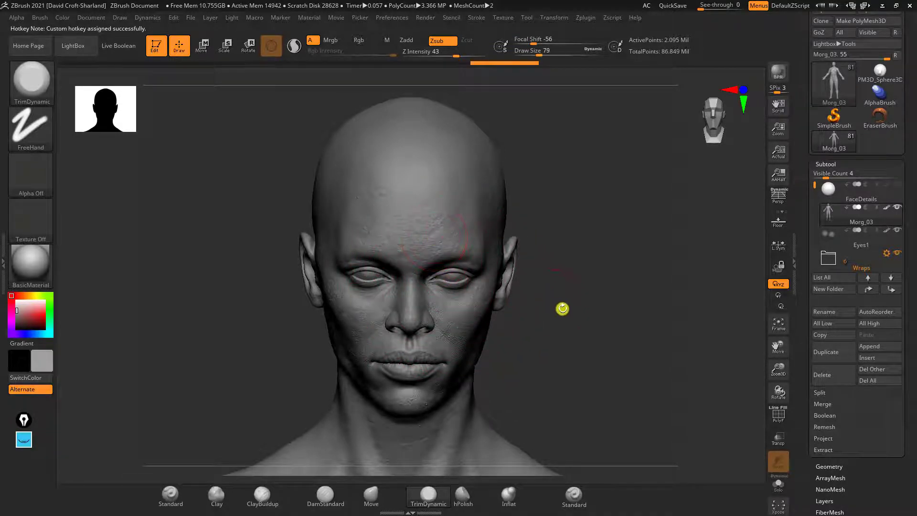
pyautogui.moveTo(563, 307)
pyautogui.mouseDown()
pyautogui.moveTo(591, 325)
pyautogui.moveTo(583, 305)
pyautogui.mouseUp()
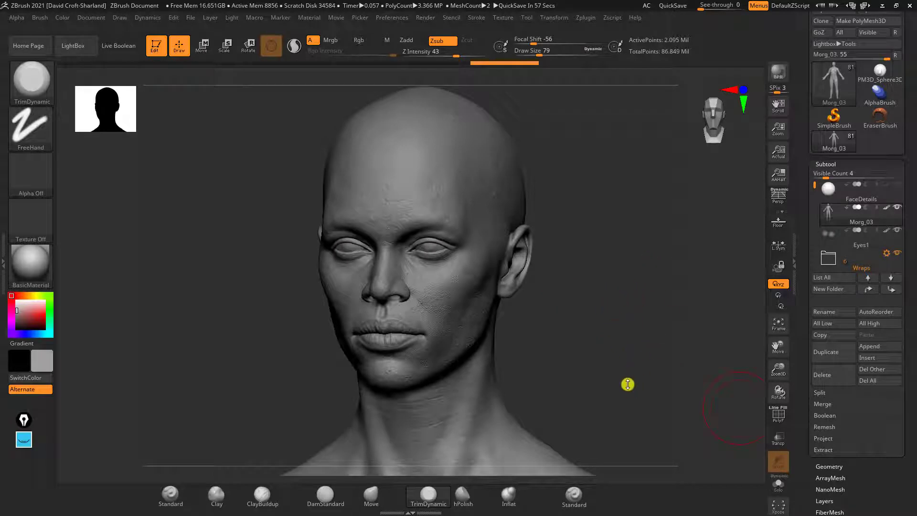
pyautogui.moveTo(624, 361); pyautogui.dragTo(616, 385)
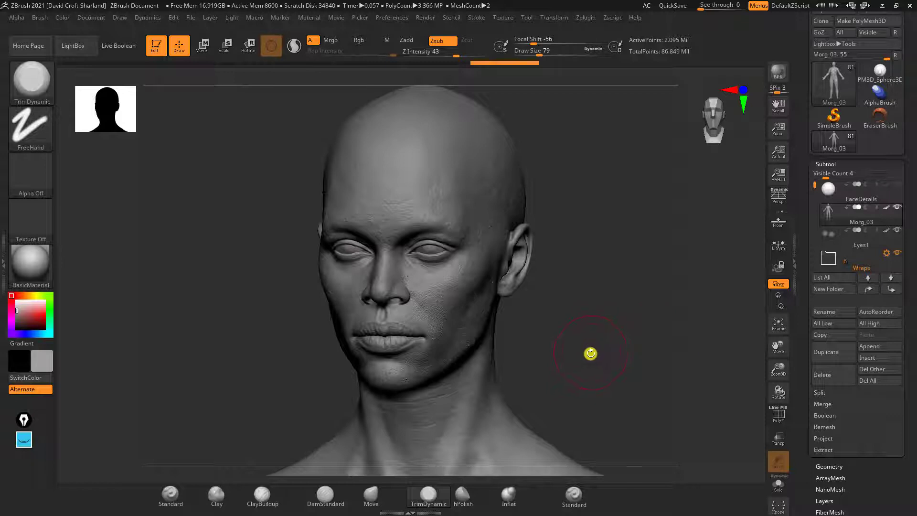
# Switch to the Clay brush and build up the temple beside the brow, stepping back through the last strokes.
pyautogui.click(231, 492)
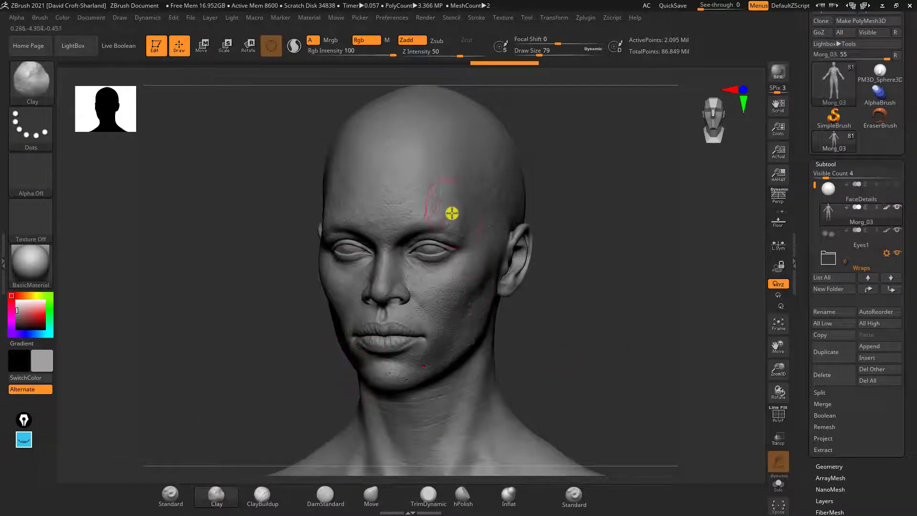
pyautogui.press('ctrl')
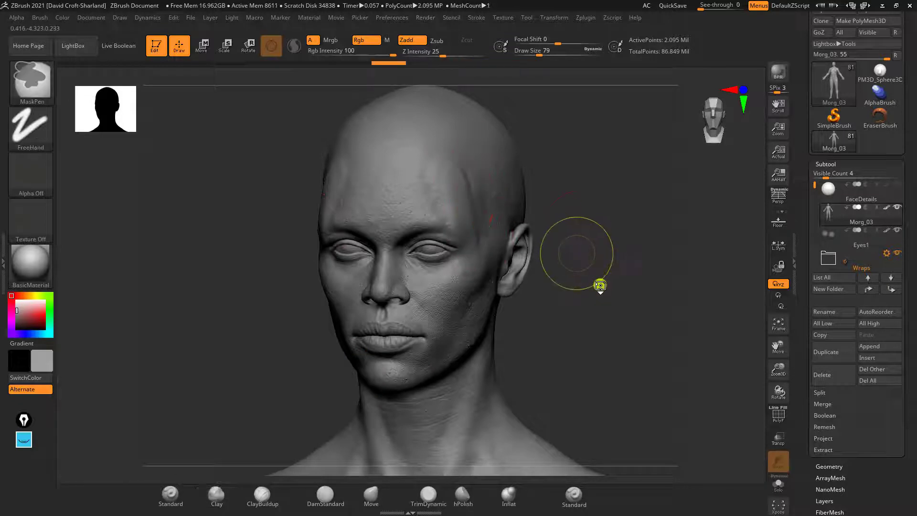
pyautogui.hotkey('ctrl', 'z')
pyautogui.hotkey('ctrl', 'z')
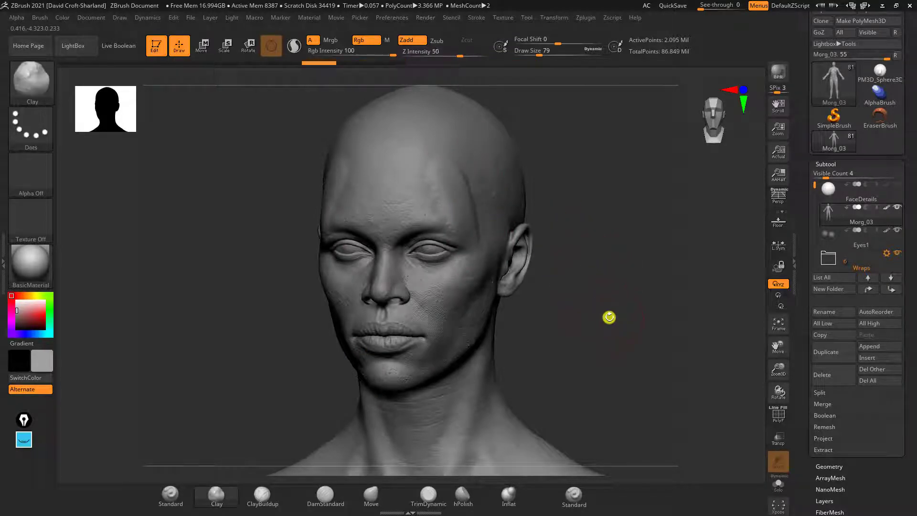
# Try Clay strokes down the temple and over the cheekbone beside the eye.
pyautogui.keyDown('alt'); pyautogui.moveTo(609, 310); pyautogui.dragTo(573, 319); pyautogui.keyUp('alt')
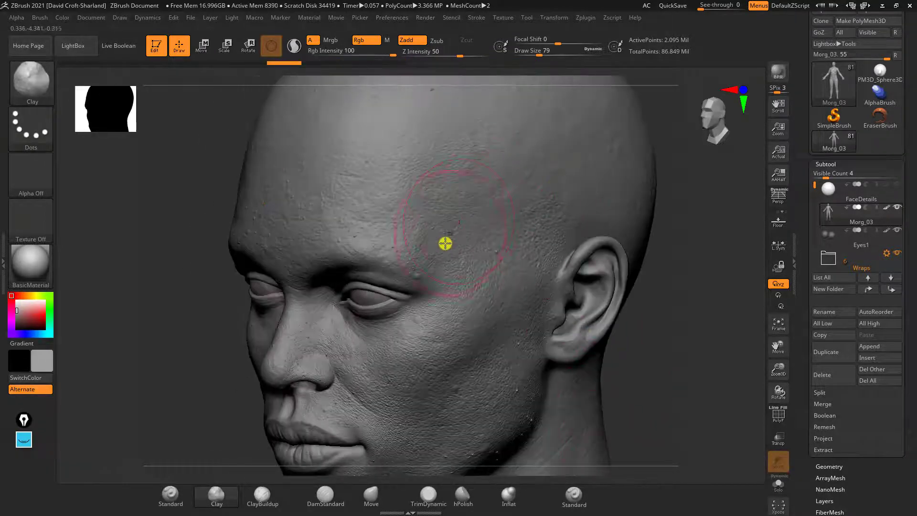
pyautogui.moveTo(455, 212)
pyautogui.mouseDown()
pyautogui.moveTo(454, 320)
pyautogui.moveTo(460, 209)
pyautogui.mouseUp()
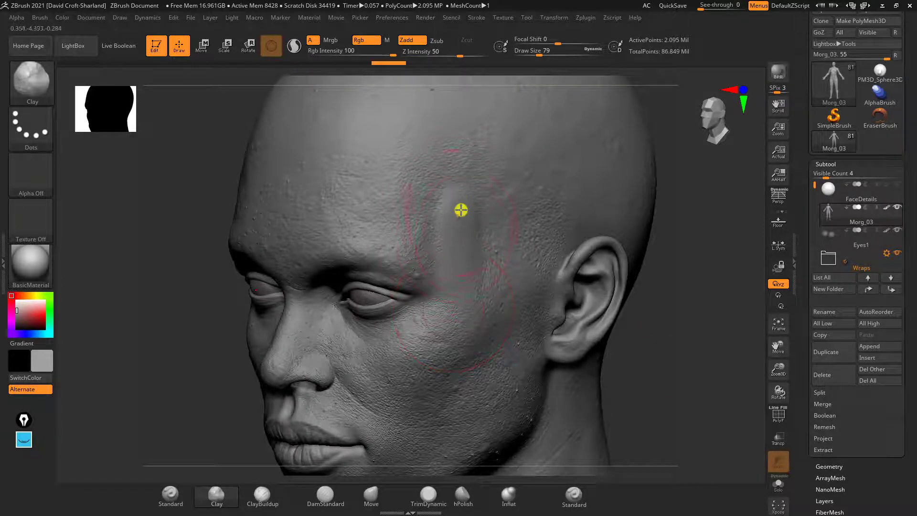
pyautogui.moveTo(458, 279); pyautogui.dragTo(468, 295)
pyautogui.moveTo(640, 434); pyautogui.dragTo(661, 367)
pyautogui.moveTo(436, 306)
pyautogui.mouseDown()
pyautogui.moveTo(467, 242)
pyautogui.moveTo(423, 323)
pyautogui.mouseUp()
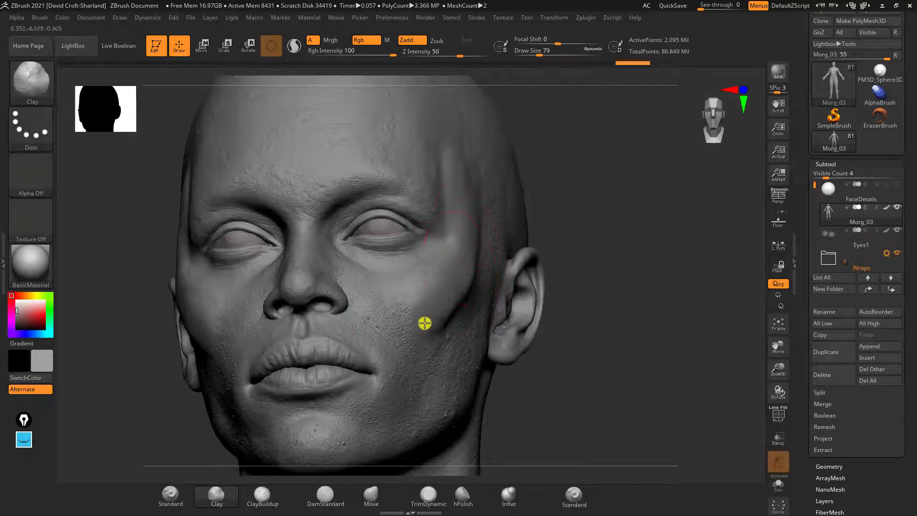
# Try filling the side of the forehead and the temple in front of the ear with long vertical Clay strokes.
pyautogui.moveTo(615, 358); pyautogui.dragTo(557, 361)
pyautogui.moveTo(644, 387); pyautogui.dragTo(635, 328)
pyautogui.moveTo(460, 173)
pyautogui.mouseDown()
pyautogui.moveTo(468, 221)
pyautogui.moveTo(454, 265)
pyautogui.mouseUp()
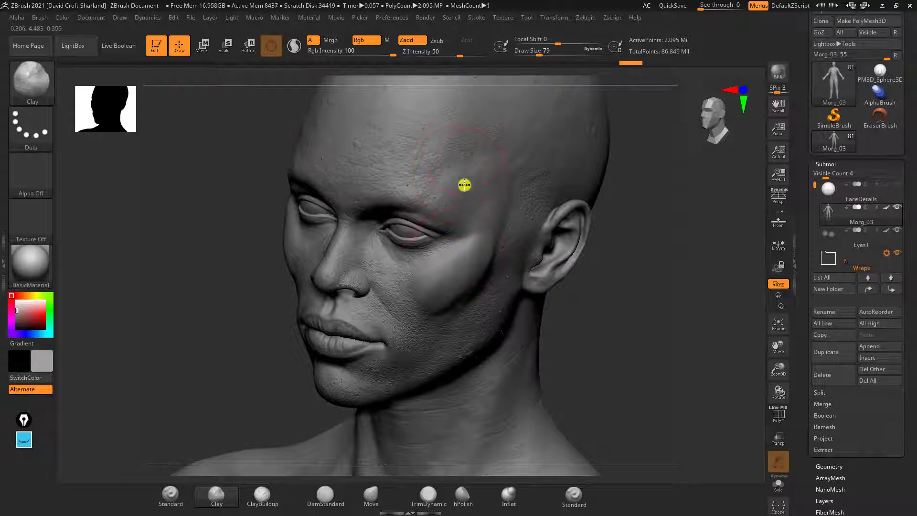
pyautogui.moveTo(470, 155); pyautogui.dragTo(471, 234)
pyautogui.moveTo(507, 131); pyautogui.dragTo(496, 228)
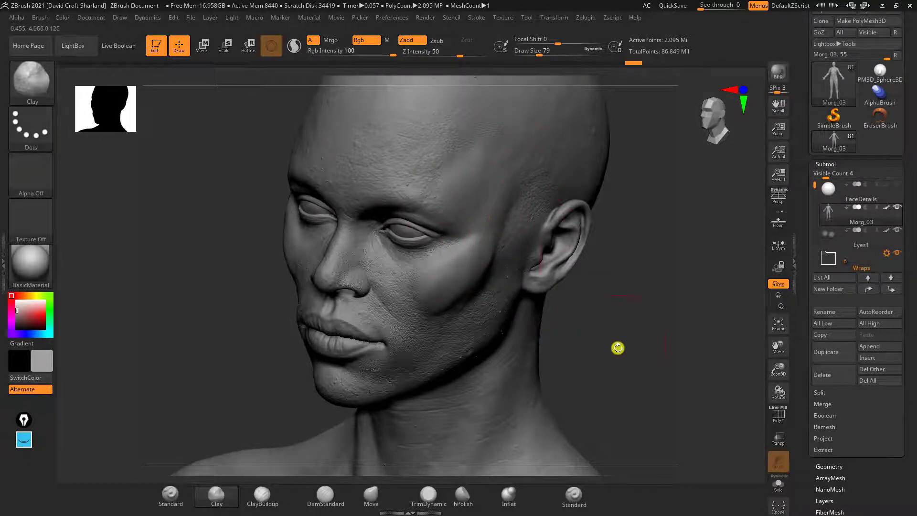
# Try building up the jaw below the ear with the Clay brush and smoothing it toward the chin.
pyautogui.moveTo(617, 348); pyautogui.dragTo(592, 346)
pyautogui.keyDown('alt'); pyautogui.moveTo(580, 315); pyautogui.dragTo(568, 238); pyautogui.keyUp('alt')
pyautogui.moveTo(480, 234)
pyautogui.mouseDown()
pyautogui.moveTo(462, 269)
pyautogui.moveTo(489, 227)
pyautogui.moveTo(481, 249)
pyautogui.mouseUp()
pyautogui.keyDown('shift'); pyautogui.moveTo(478, 209); pyautogui.dragTo(458, 277); pyautogui.keyUp('shift')
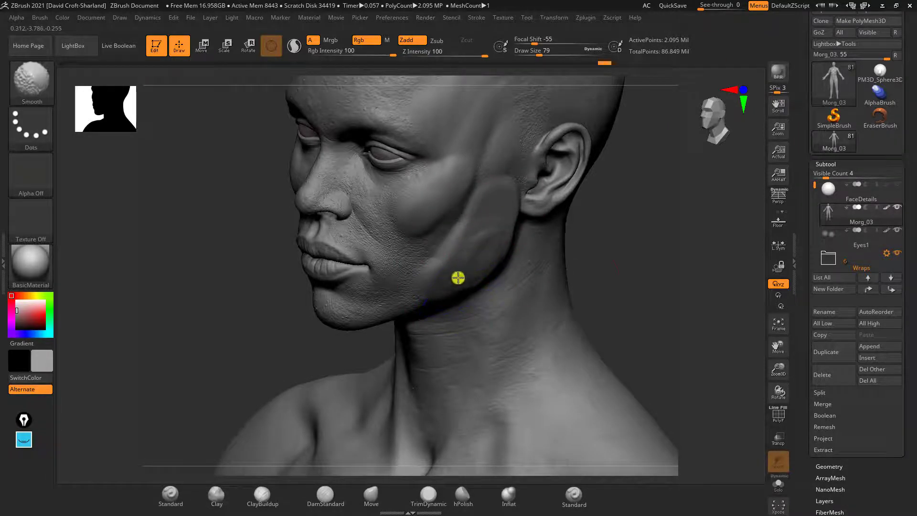
# Undo the Clay and smoothing strokes on the jaw, cheekbone and temple.
pyautogui.hotkey('ctrl', 'z')
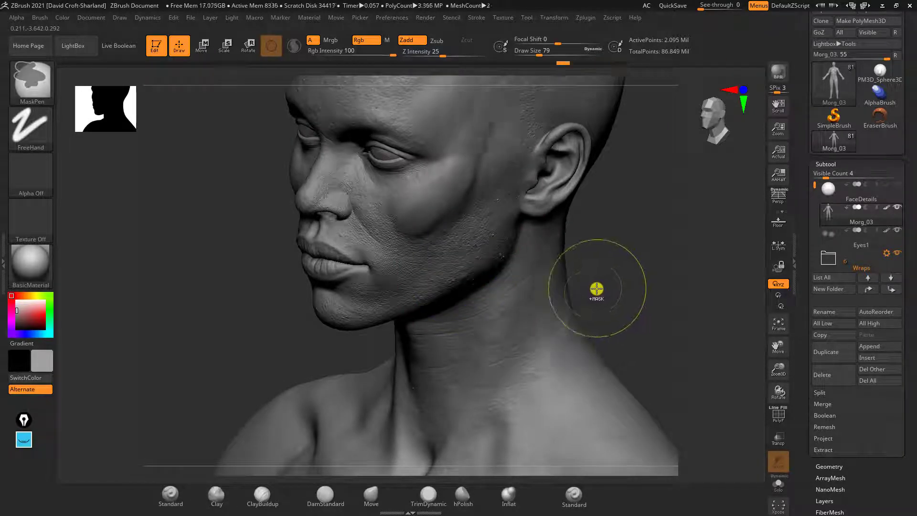
pyautogui.hotkey('ctrl', 'z')
pyautogui.hotkey('ctrl', 'z')
pyautogui.hotkey('ctrl', 'z')
pyautogui.hotkey('ctrl', 'z')
pyautogui.hotkey('ctrl', 'z')
pyautogui.hotkey('ctrl', 'z')
pyautogui.hotkey('ctrl', 'z')
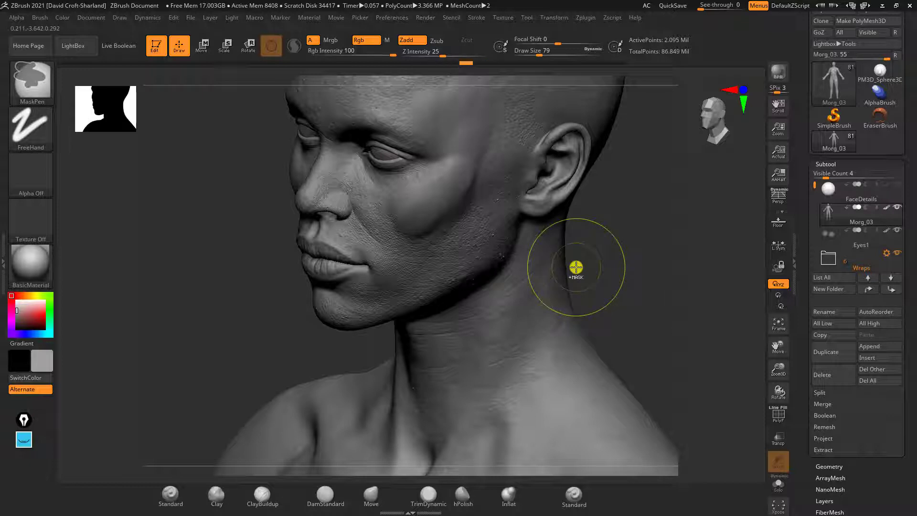
pyautogui.hotkey('ctrl', 'z')
pyautogui.hotkey('ctrl', 'z')
pyautogui.hotkey('ctrl', 'z')
pyautogui.hotkey('ctrl', 'z')
pyautogui.hotkey('ctrl', 'z')
pyautogui.hotkey('ctrl', 'z')
pyautogui.hotkey('ctrl', 'z')
pyautogui.hotkey('ctrl', 'z')
pyautogui.hotkey('ctrl', 'z')
pyautogui.hotkey('ctrl', 'z')
pyautogui.hotkey('ctrl', 'z')
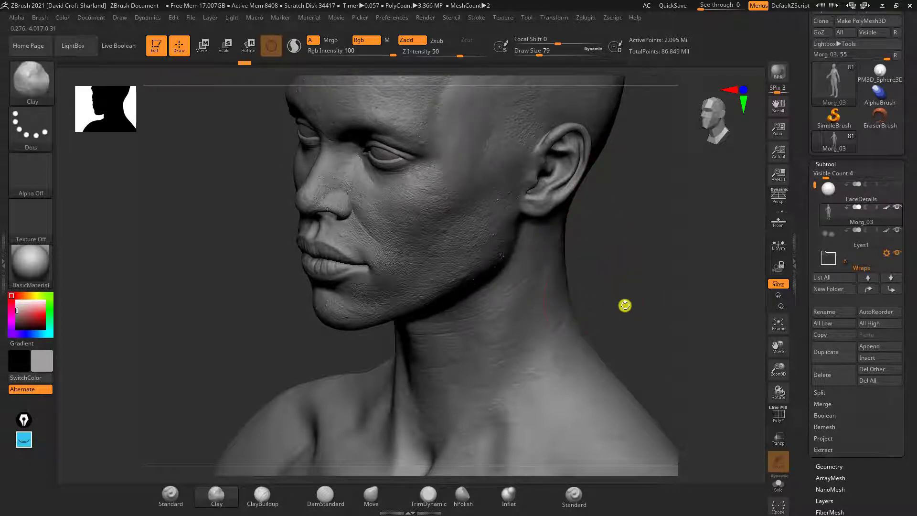
pyautogui.hotkey('ctrl', 'z')
pyautogui.hotkey('ctrl', 'z')
# Try Clay strokes across the forehead above the brow, discarding the newer undo history entries, and undo those strokes.
pyautogui.click(375, 187)
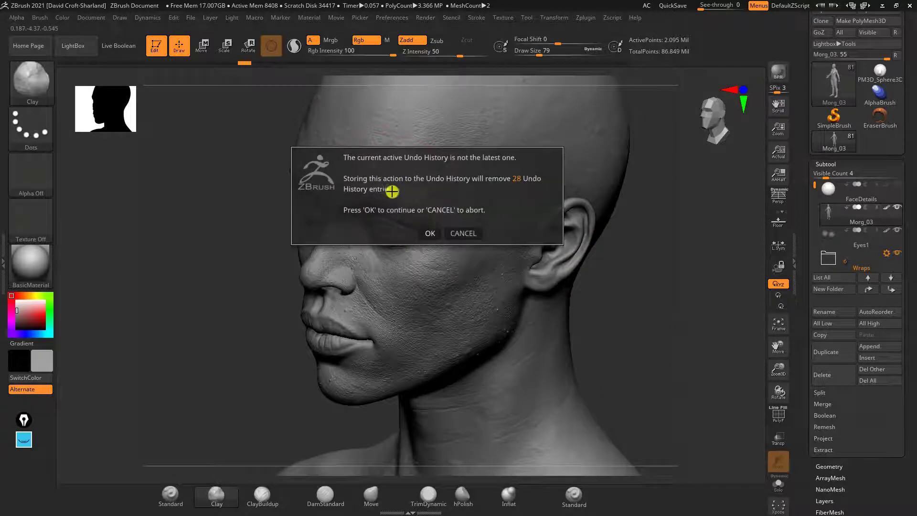
pyautogui.click(429, 232)
pyautogui.moveTo(235, 338); pyautogui.dragTo(392, 180)
pyautogui.hotkey('ctrl', 'shift', 'z')
pyautogui.hotkey('ctrl', 'shift', 'z')
pyautogui.hotkey('ctrl', 'shift', 'z')
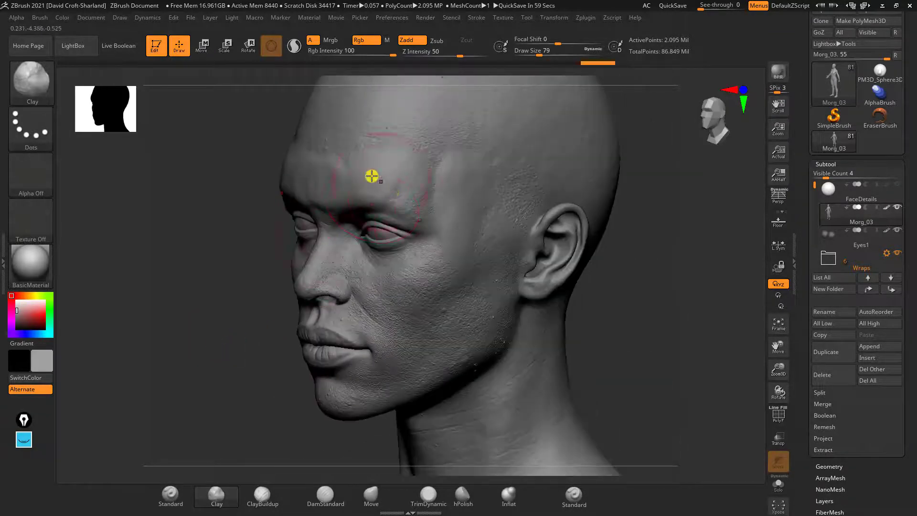
pyautogui.hotkey('ctrl', 'z')
pyautogui.hotkey('ctrl', 'z')
pyautogui.hotkey('ctrl', 'z')
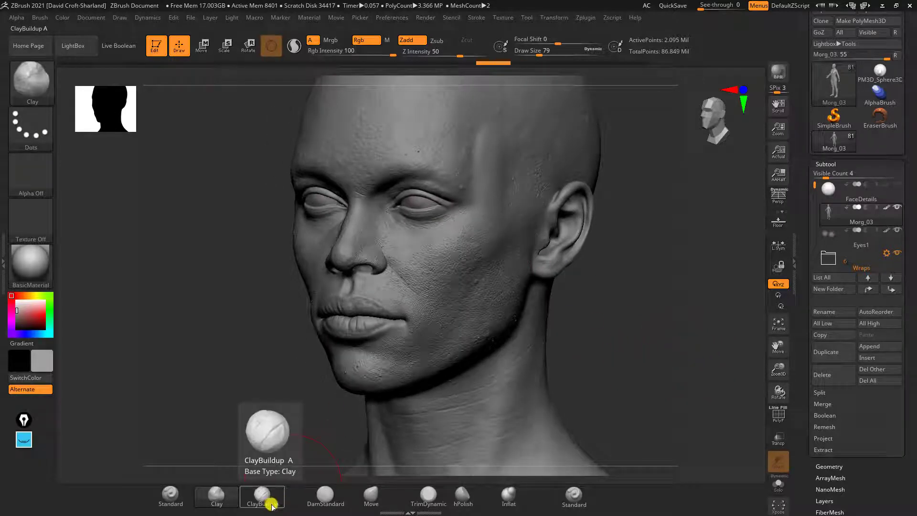
# Switch to the ClayBuildup brush and add a curved stroke across the front of the armpit toward the upper arm.
pyautogui.press('b')
pyautogui.press('c')
pyautogui.press('b')
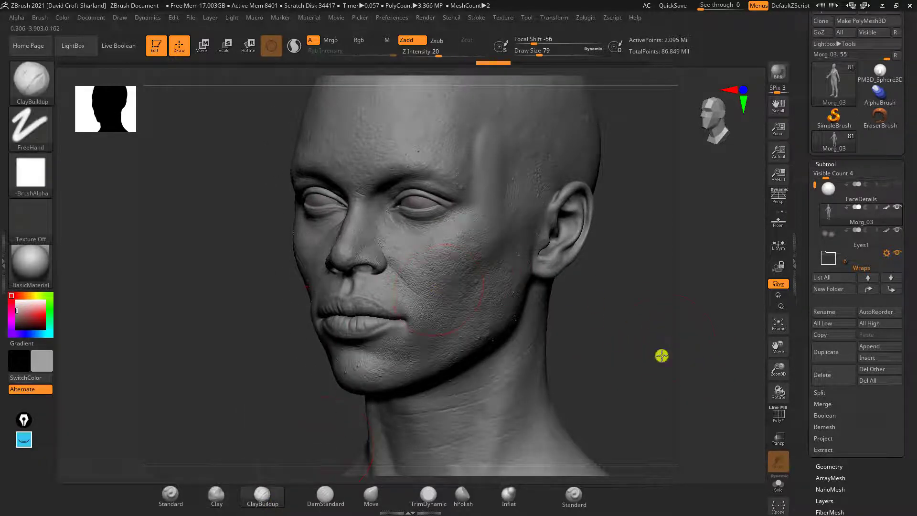
pyautogui.moveTo(660, 356); pyautogui.dragTo(568, 340)
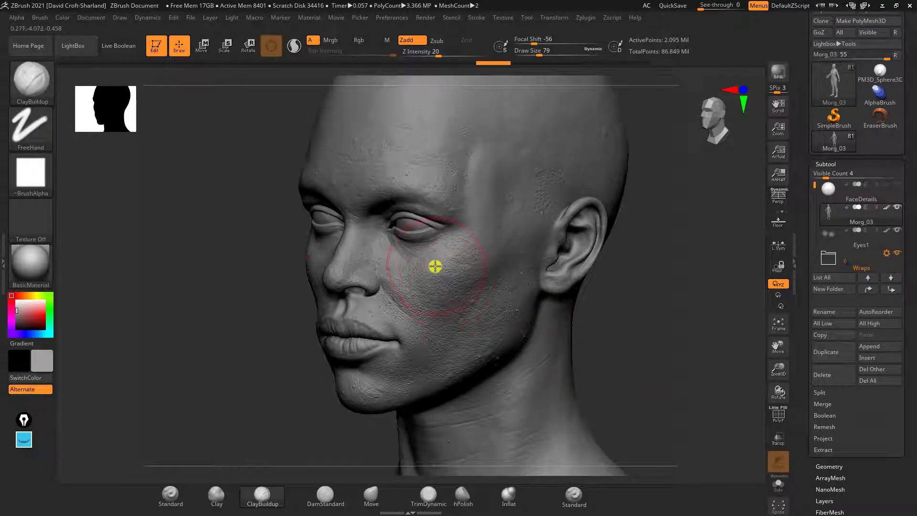
pyautogui.moveTo(520, 305); pyautogui.dragTo(607, 317, button='right')
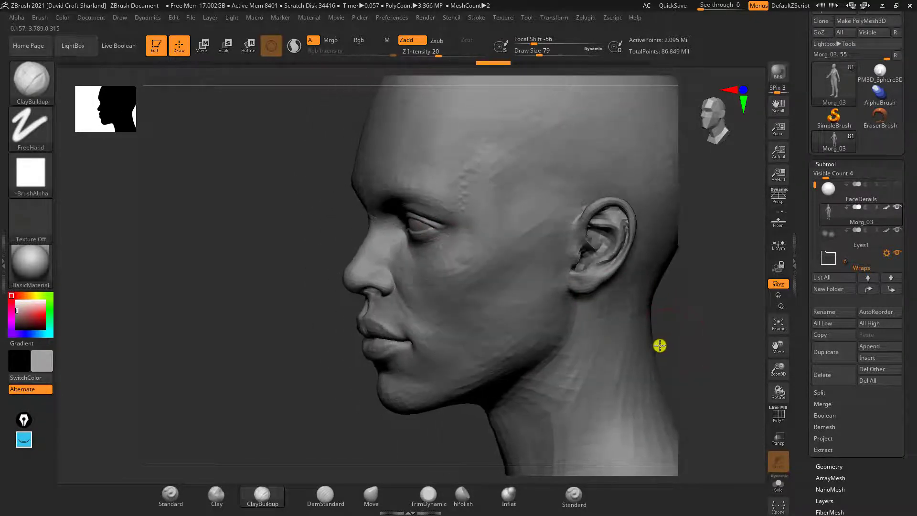
pyautogui.moveTo(659, 346)
pyautogui.mouseDown(button='right')
pyautogui.moveTo(649, 346)
pyautogui.moveTo(602, 225)
pyautogui.moveTo(608, 188)
pyautogui.mouseUp(button='right')
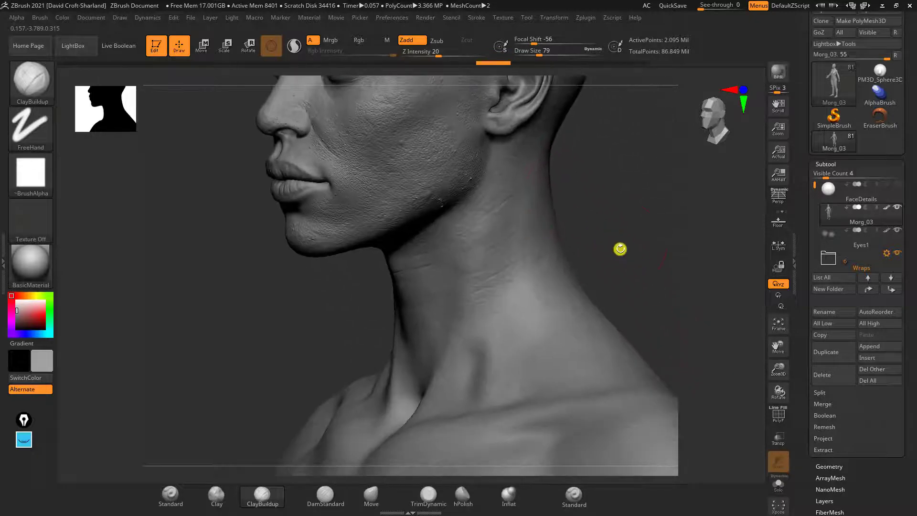
pyautogui.moveTo(620, 248); pyautogui.dragTo(418, 323, button='right')
pyautogui.moveTo(416, 323)
pyautogui.mouseDown()
pyautogui.moveTo(391, 334)
pyautogui.moveTo(489, 298)
pyautogui.mouseUp()
pyautogui.moveTo(601, 231); pyautogui.dragTo(571, 282, button='right')
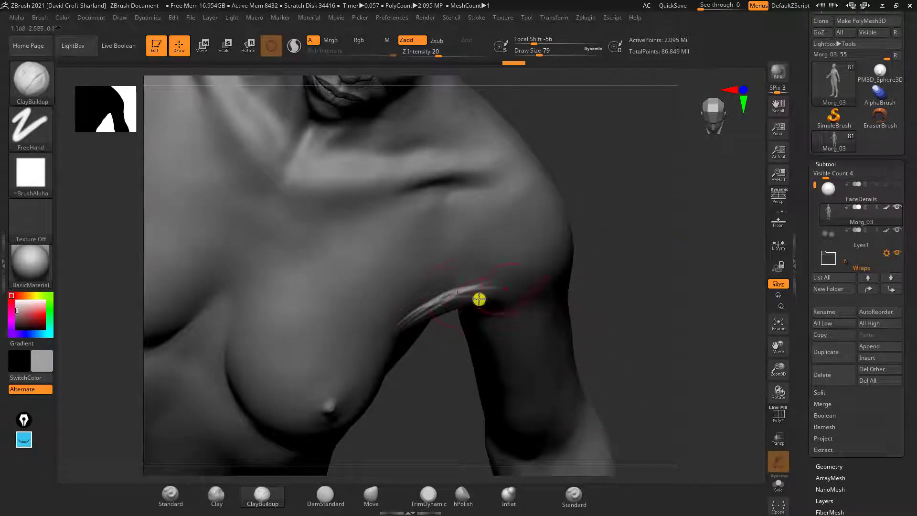
# Switch to the Clay brush and fill out the form above the ClayBuildup strokes at the front of the armpit.
pyautogui.moveTo(676, 243); pyautogui.dragTo(428, 338, button='right')
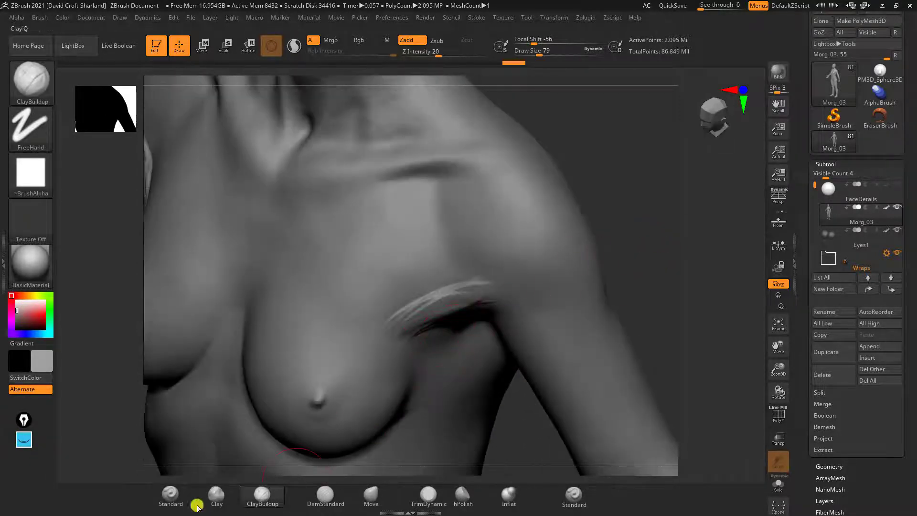
pyautogui.click(218, 500)
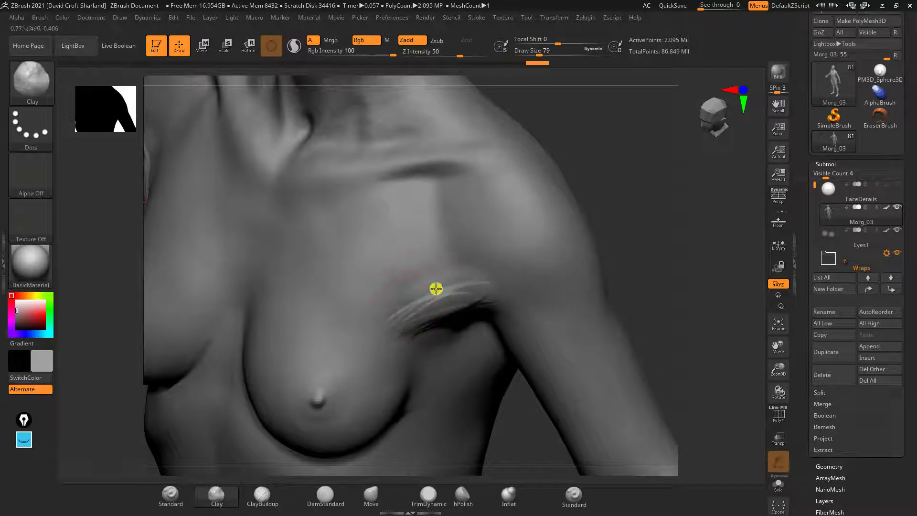
pyautogui.moveTo(436, 289)
pyautogui.mouseDown(button='right')
pyautogui.moveTo(663, 243)
pyautogui.moveTo(661, 261)
pyautogui.moveTo(560, 286)
pyautogui.mouseUp(button='right')
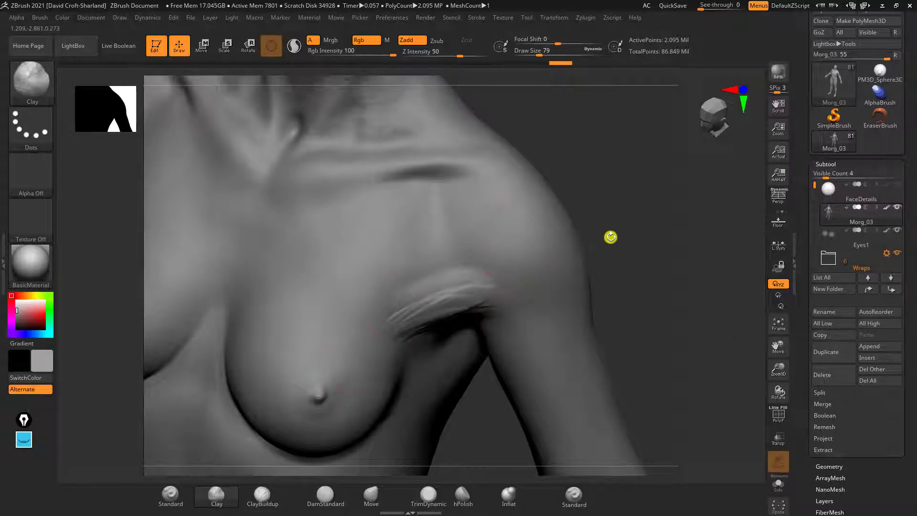
# Switch to the ClayBuildup brush and layer strokes along the armpit fold from the side of the breast to the upper arm.
pyautogui.press('b')
pyautogui.press('c')
pyautogui.press('b')
pyautogui.moveTo(390, 333); pyautogui.dragTo(508, 308)
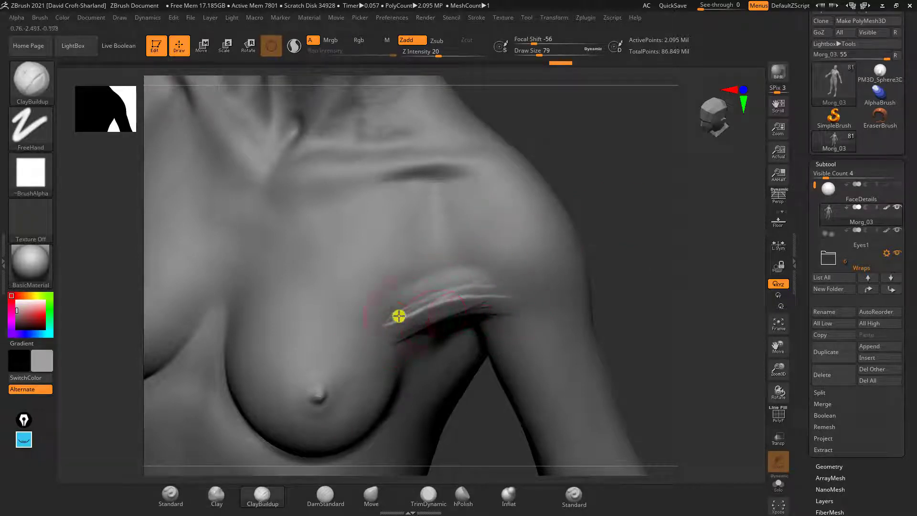
pyautogui.moveTo(399, 316)
pyautogui.mouseDown()
pyautogui.moveTo(519, 311)
pyautogui.moveTo(473, 307)
pyautogui.moveTo(470, 295)
pyautogui.moveTo(516, 286)
pyautogui.mouseUp()
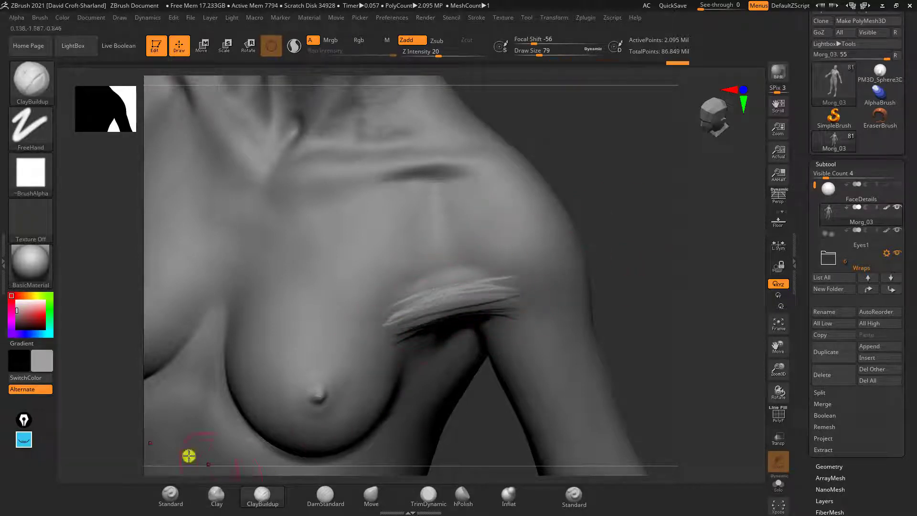
# Switch to the Clay brush and fill in the underside of the armpit fold to blend the rough strokes.
pyautogui.press('b')
pyautogui.press('c')
pyautogui.press('l')
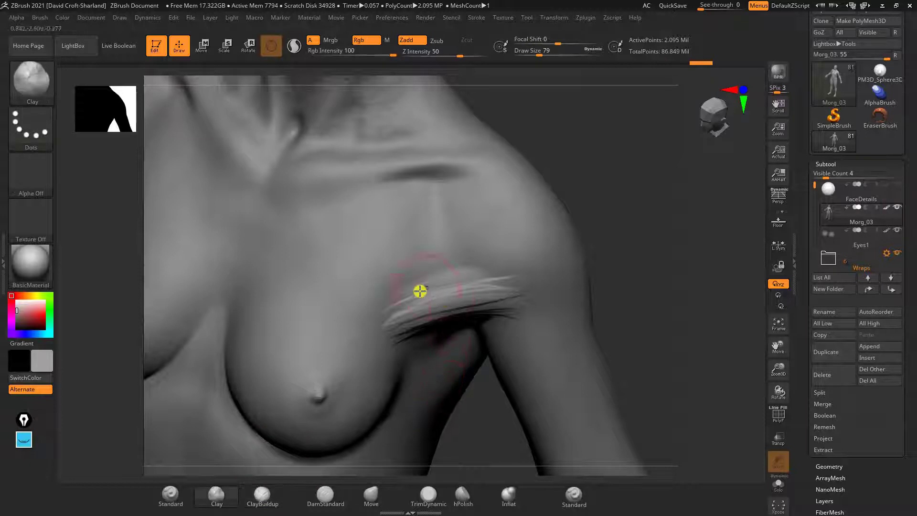
pyautogui.moveTo(623, 228)
pyautogui.mouseDown()
pyautogui.moveTo(614, 196)
pyautogui.moveTo(621, 215)
pyautogui.mouseUp()
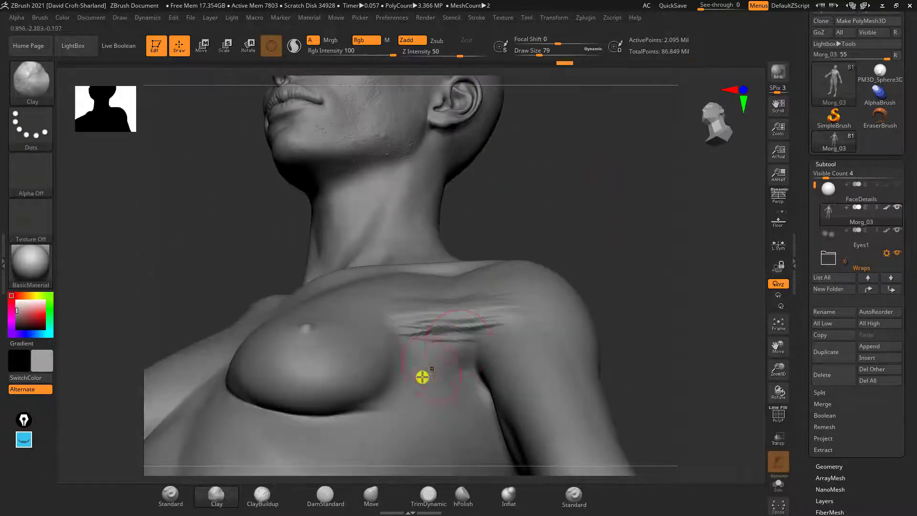
pyautogui.moveTo(398, 344)
pyautogui.mouseDown()
pyautogui.moveTo(491, 347)
pyautogui.moveTo(492, 319)
pyautogui.mouseUp()
pyautogui.moveTo(628, 223); pyautogui.dragTo(592, 270)
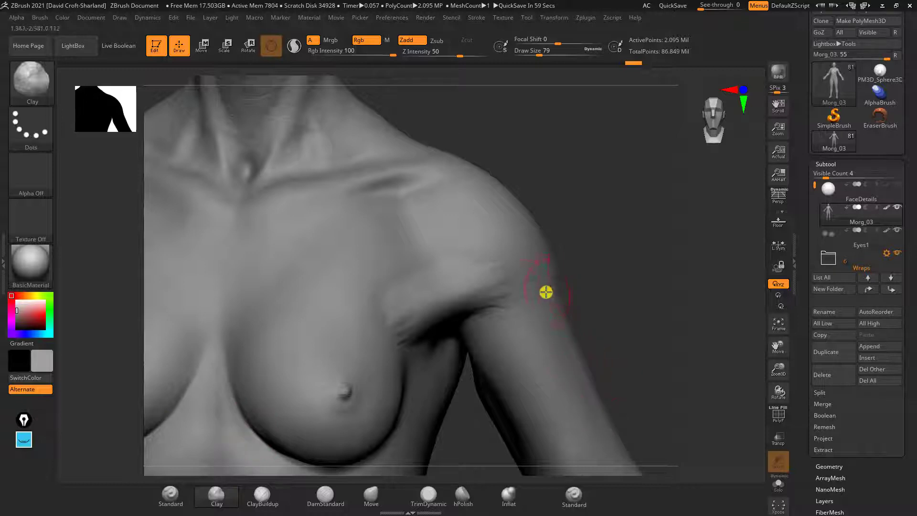
# Switch to the ClayBuildup brush and add diagonal strokes from the front of the armpit down the outer side of the breast.
pyautogui.press('b')
pyautogui.press('c')
pyautogui.press('b')
pyautogui.moveTo(454, 309); pyautogui.dragTo(401, 344)
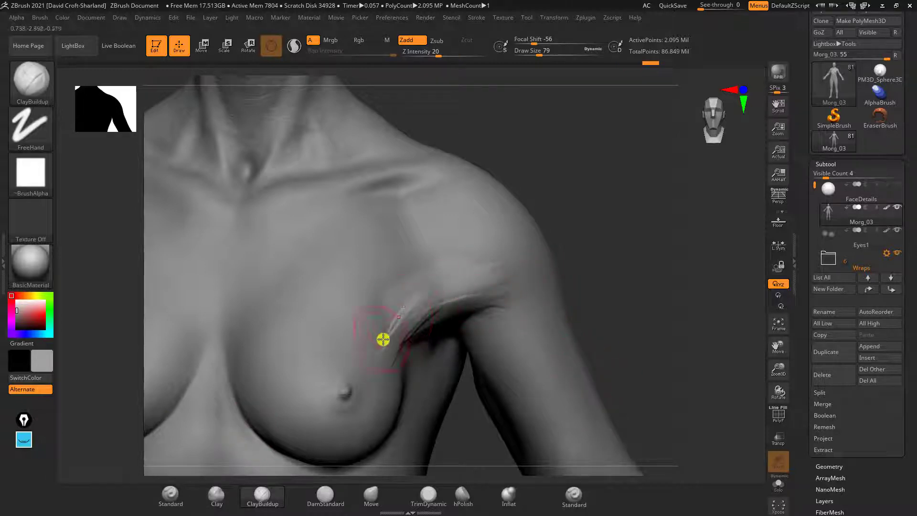
pyautogui.moveTo(575, 158); pyautogui.dragTo(580, 250)
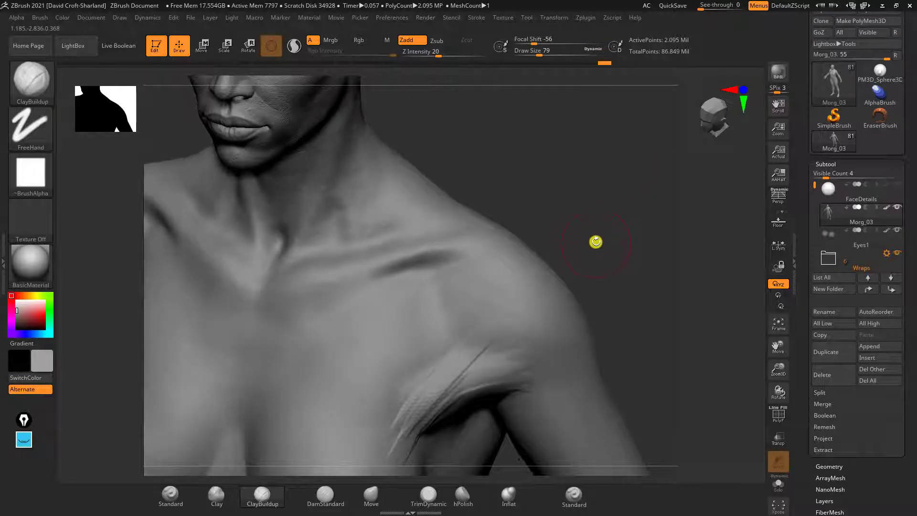
# Try carving short grooves across the upper chest beside the armpit fold with the DamStandard brush.
pyautogui.keyDown('alt'); pyautogui.moveTo(602, 219); pyautogui.dragTo(602, 152); pyautogui.keyUp('alt')
pyautogui.moveTo(595, 185); pyautogui.dragTo(522, 249)
pyautogui.moveTo(599, 197); pyautogui.dragTo(442, 291)
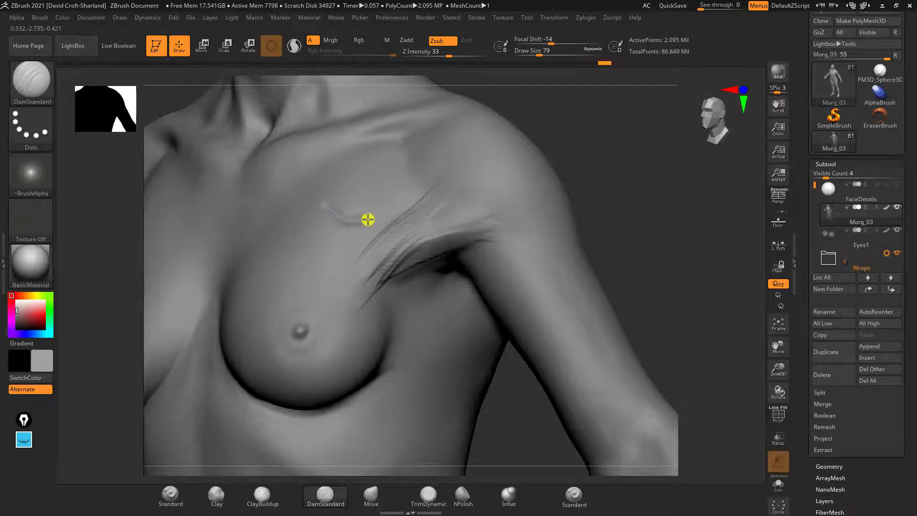
pyautogui.moveTo(539, 130); pyautogui.dragTo(559, 187)
pyautogui.moveTo(348, 174); pyautogui.dragTo(396, 201)
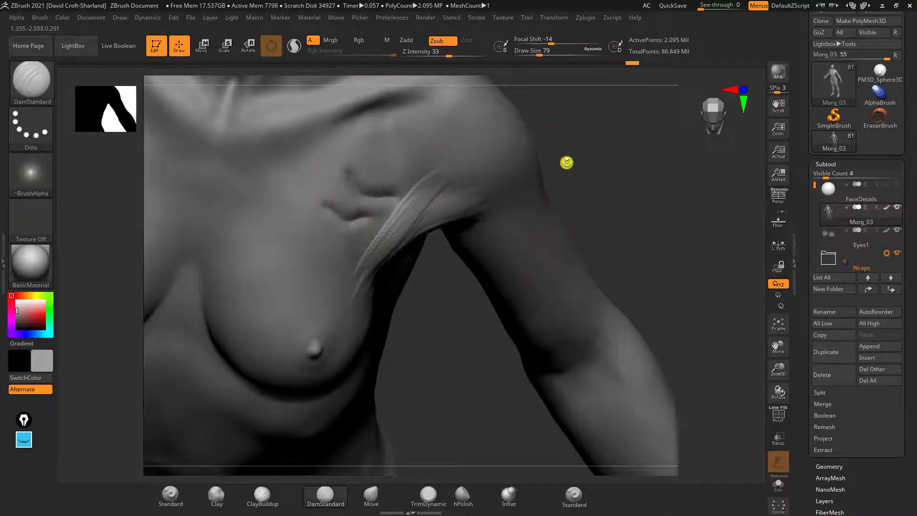
pyautogui.moveTo(566, 163); pyautogui.dragTo(558, 160)
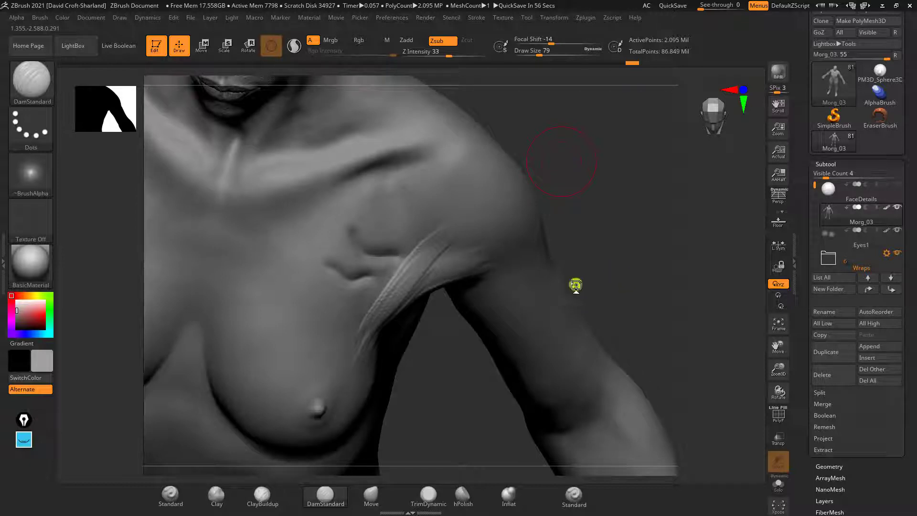
# Carve the collarbone's edges and the outline of its inner end beside the sternum with the DamStandard brush.
pyautogui.moveTo(599, 164)
pyautogui.mouseDown()
pyautogui.moveTo(578, 229)
pyautogui.moveTo(611, 143)
pyautogui.moveTo(434, 282)
pyautogui.moveTo(489, 254)
pyautogui.moveTo(579, 129)
pyautogui.moveTo(556, 147)
pyautogui.moveTo(565, 127)
pyautogui.moveTo(580, 136)
pyautogui.mouseUp()
pyautogui.moveTo(298, 224)
pyautogui.mouseDown()
pyautogui.moveTo(285, 254)
pyautogui.moveTo(316, 278)
pyautogui.moveTo(329, 276)
pyautogui.moveTo(336, 214)
pyautogui.moveTo(469, 172)
pyautogui.mouseUp()
pyautogui.moveTo(603, 113)
pyautogui.mouseDown()
pyautogui.moveTo(619, 119)
pyautogui.moveTo(605, 126)
pyautogui.mouseUp()
pyautogui.moveTo(371, 266); pyautogui.dragTo(480, 209)
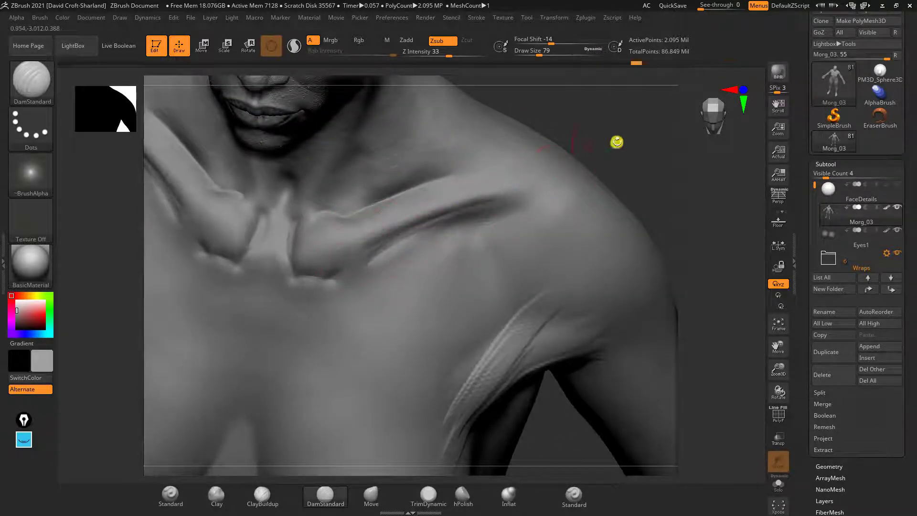
pyautogui.moveTo(616, 142); pyautogui.dragTo(586, 146)
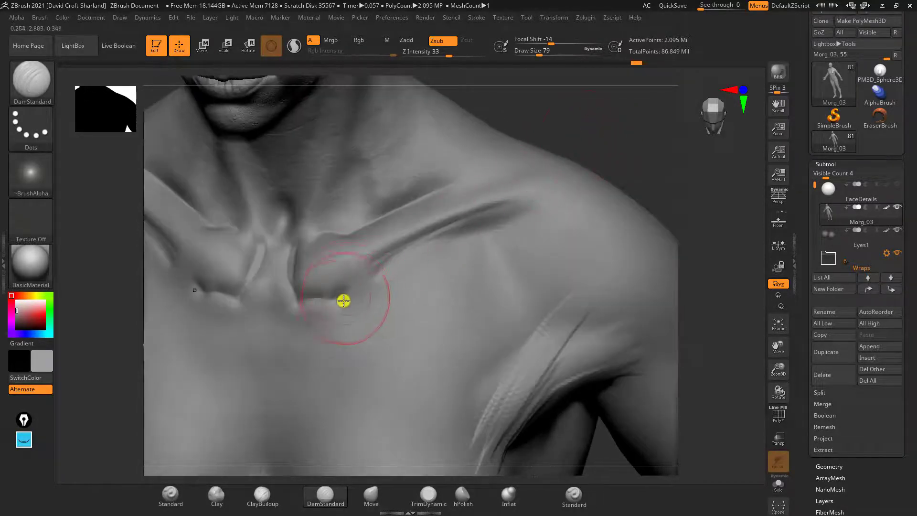
# Switch to the Clay brush and build up a rounded mass on the inner end of the collarbone.
pyautogui.press('b')
pyautogui.press('c')
pyautogui.press('l')
pyautogui.moveTo(317, 280)
pyautogui.mouseDown()
pyautogui.moveTo(321, 250)
pyautogui.moveTo(319, 263)
pyautogui.moveTo(358, 254)
pyautogui.mouseUp()
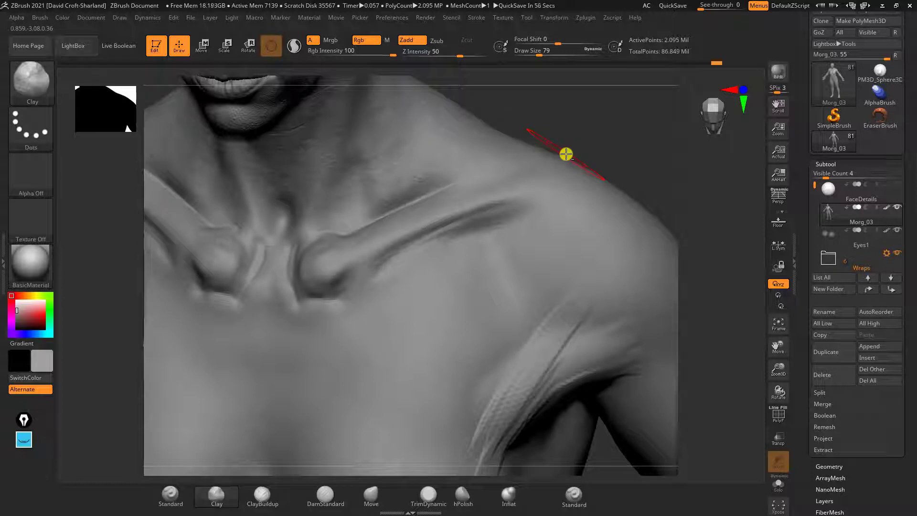
# Switch back to the DamStandard brush and smooth the carved inner end and edges of the collarbone.
pyautogui.press('b')
pyautogui.press('d')
pyautogui.press('s')
pyautogui.moveTo(599, 184)
pyautogui.mouseDown()
pyautogui.moveTo(592, 127)
pyautogui.moveTo(581, 142)
pyautogui.mouseUp()
pyautogui.moveTo(358, 289)
pyautogui.keyDown('shift'); pyautogui.mouseDown()
pyautogui.moveTo(293, 301)
pyautogui.moveTo(315, 268)
pyautogui.mouseUp(); pyautogui.keyUp('shift')
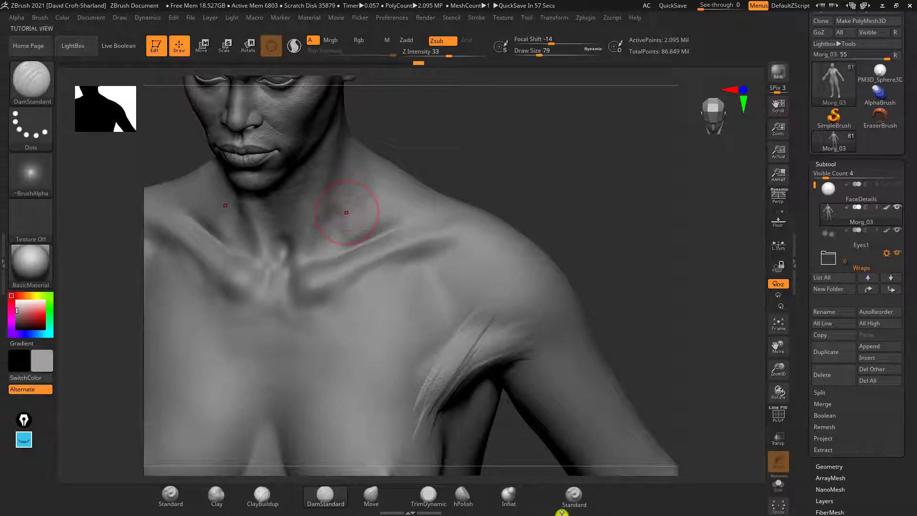
# Switch to the Move brush, enlarge it, and adjust the outline of the shoulder from the front.
pyautogui.moveTo(570, 186); pyautogui.dragTo(557, 210)
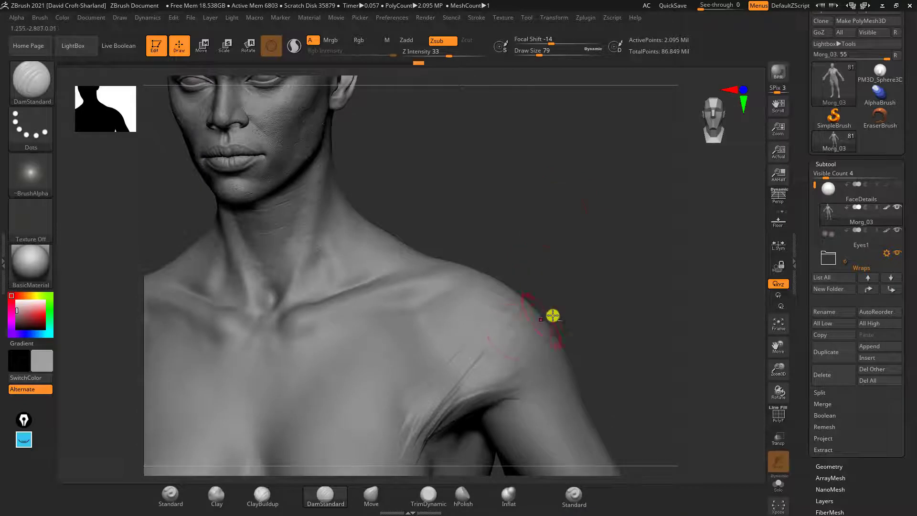
pyautogui.moveTo(552, 313); pyautogui.dragTo(571, 296)
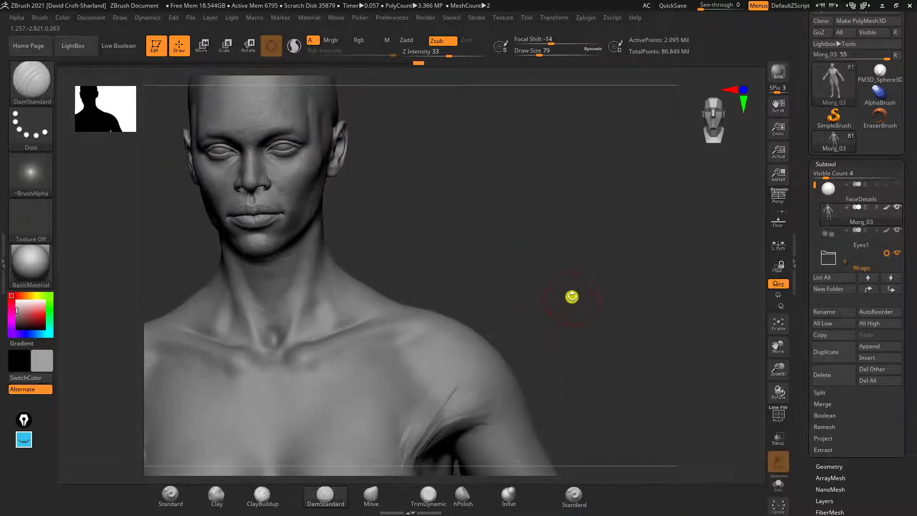
pyautogui.press('b')
pyautogui.press('m')
pyautogui.press('v')
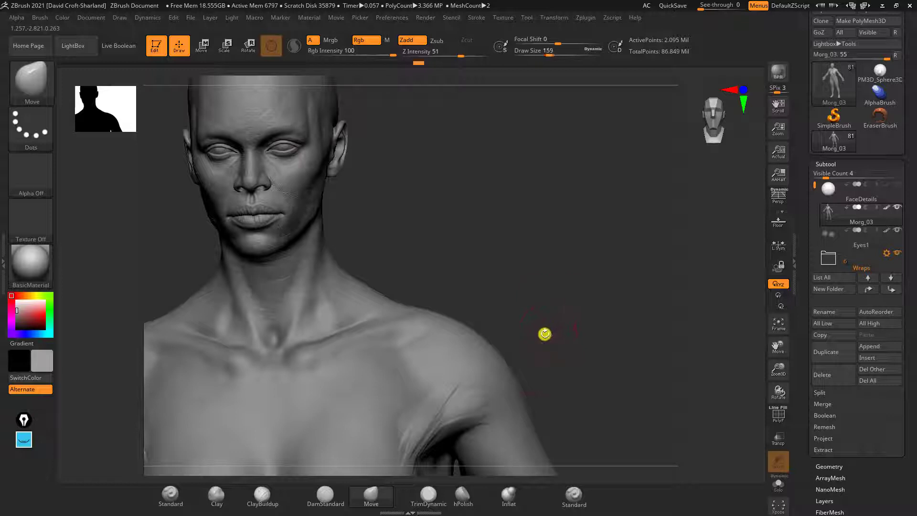
pyautogui.moveTo(543, 334)
pyautogui.mouseDown()
pyautogui.moveTo(561, 330)
pyautogui.moveTo(552, 337)
pyautogui.mouseUp()
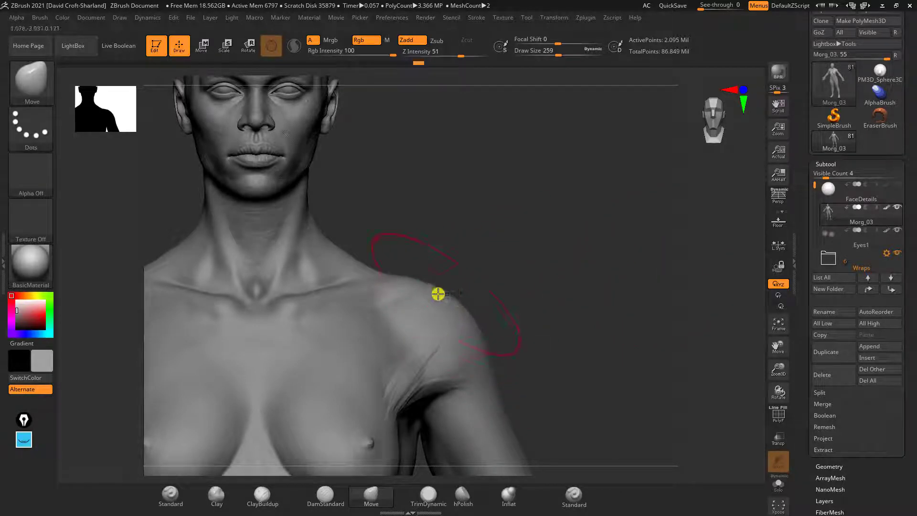
pyautogui.keyDown('alt'); pyautogui.moveTo(529, 249); pyautogui.dragTo(549, 325); pyautogui.keyUp('alt')
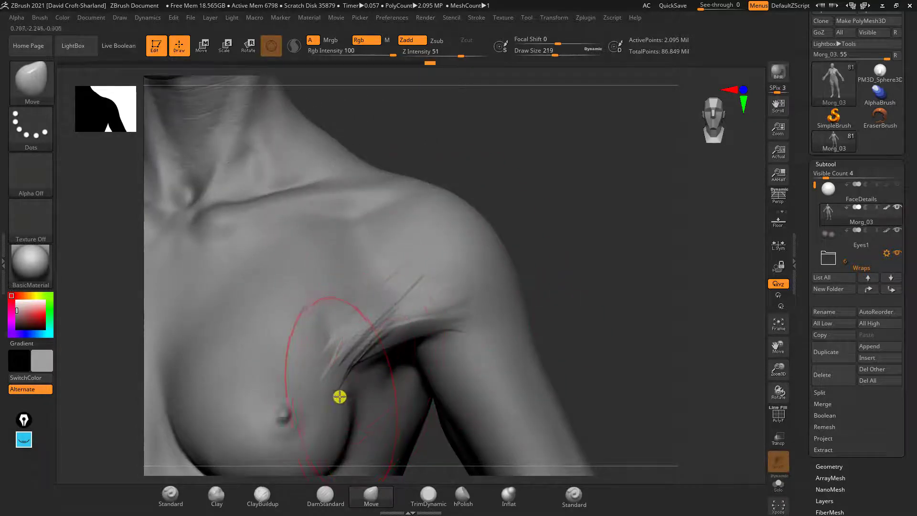
# Reduce the brush size and smooth the rough strokes on the armpit fold and the inner end of the collarbone.
pyautogui.press('[')
pyautogui.moveTo(348, 355)
pyautogui.keyDown('shift'); pyautogui.mouseDown()
pyautogui.moveTo(377, 319)
pyautogui.moveTo(344, 350)
pyautogui.mouseUp(); pyautogui.keyUp('shift')
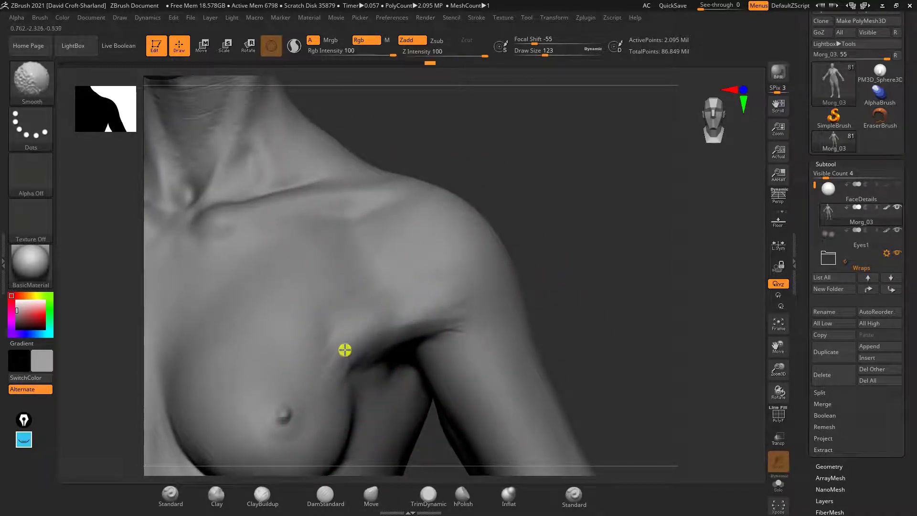
pyautogui.moveTo(518, 158)
pyautogui.keyDown('alt'); pyautogui.mouseDown()
pyautogui.moveTo(589, 216)
pyautogui.moveTo(594, 236)
pyautogui.mouseUp(); pyautogui.keyUp('alt')
pyautogui.moveTo(568, 159); pyautogui.dragTo(560, 116)
pyautogui.keyDown('alt'); pyautogui.moveTo(581, 174); pyautogui.dragTo(606, 204); pyautogui.keyUp('alt')
pyautogui.keyDown('shift'); pyautogui.moveTo(327, 312); pyautogui.dragTo(330, 304); pyautogui.keyUp('shift')
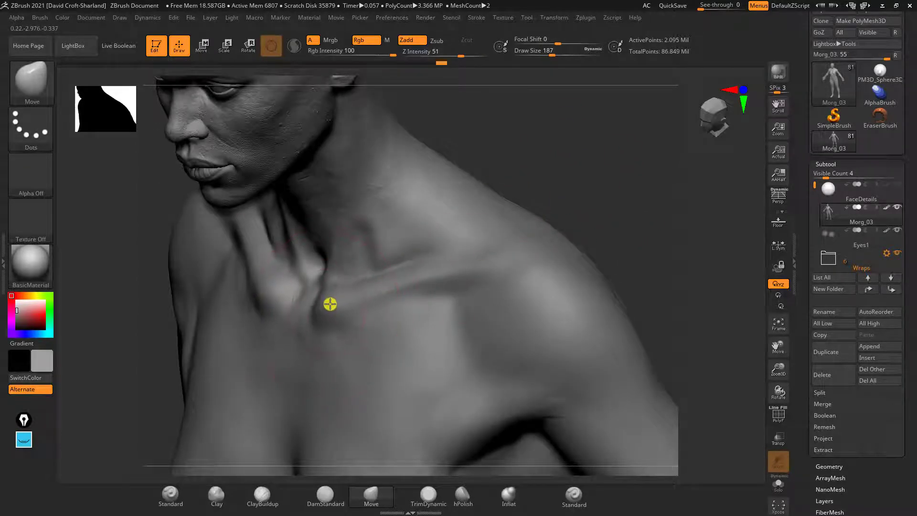
# Reshape the inner collarbone and the slope from neck to shoulder with a smaller Move brush.
pyautogui.moveTo(526, 141); pyautogui.dragTo(482, 143)
pyautogui.press('[')
pyautogui.moveTo(374, 283); pyautogui.dragTo(375, 296)
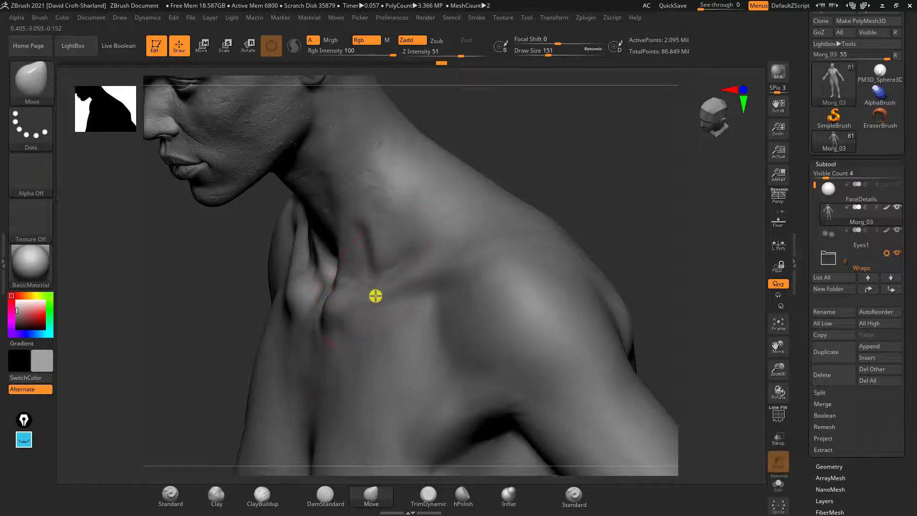
pyautogui.moveTo(611, 163); pyautogui.dragTo(568, 168)
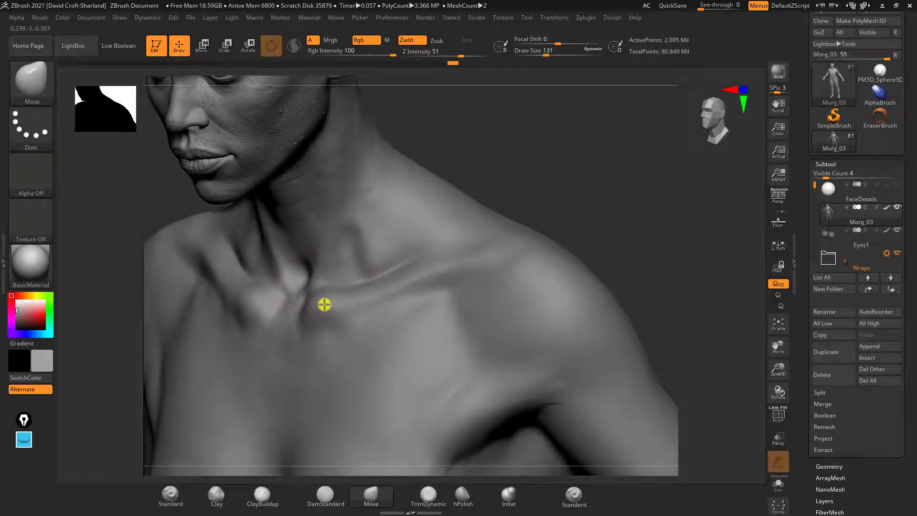
pyautogui.moveTo(530, 131); pyautogui.dragTo(511, 221)
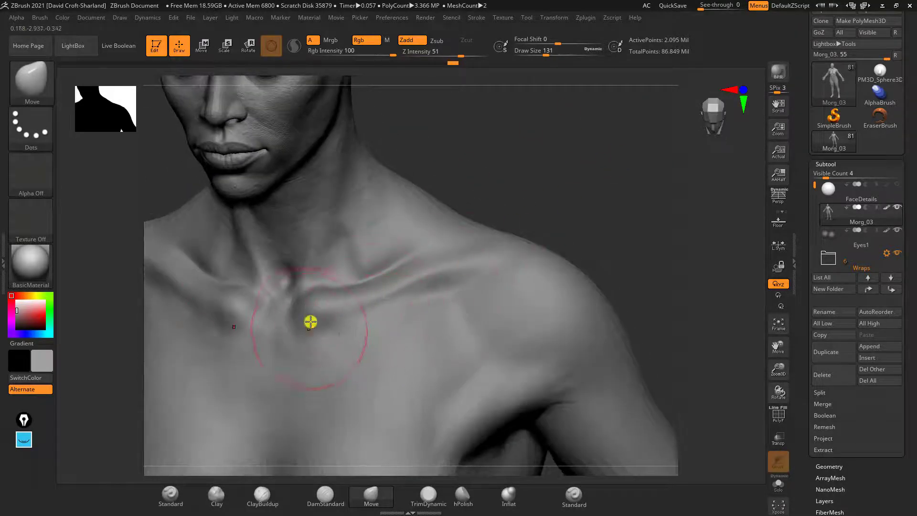
pyautogui.moveTo(505, 162); pyautogui.dragTo(496, 183)
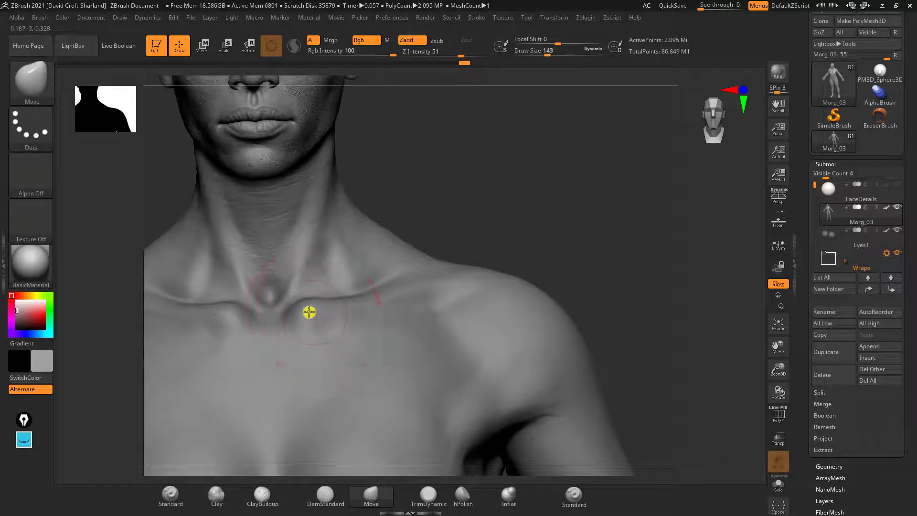
pyautogui.moveTo(456, 223); pyautogui.dragTo(543, 233)
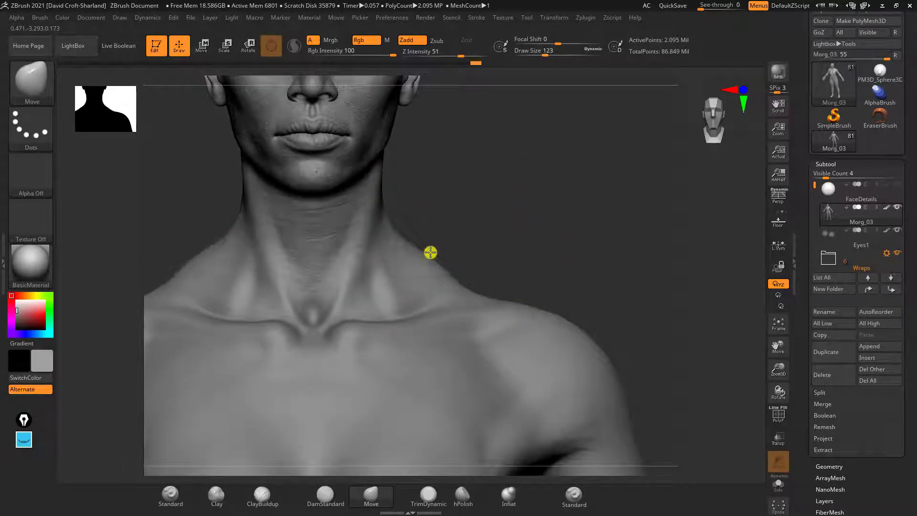
pyautogui.moveTo(614, 342); pyautogui.dragTo(556, 284)
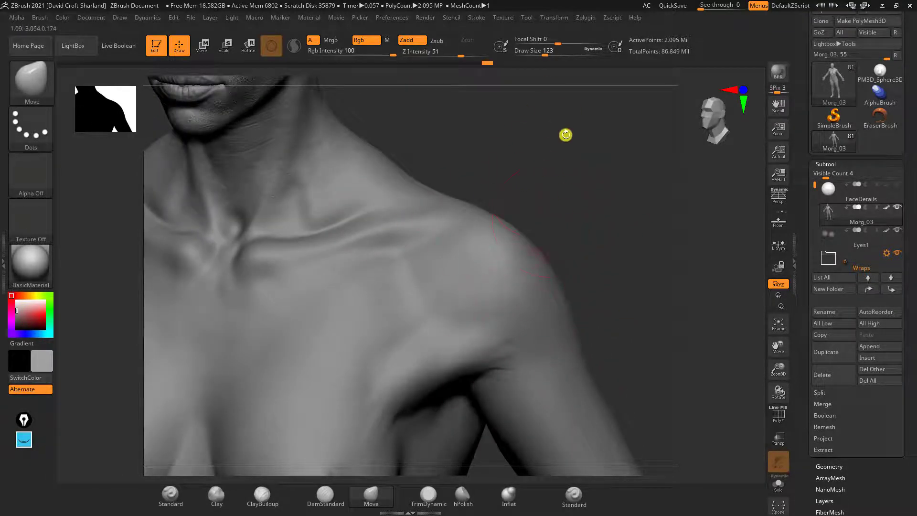
# Switch to the TrimDynamic brush, reduce its draw size to 71, and flatten the plane of the cheekbone.
pyautogui.keyDown('alt'); pyautogui.moveTo(566, 135); pyautogui.dragTo(571, 294); pyautogui.keyUp('alt')
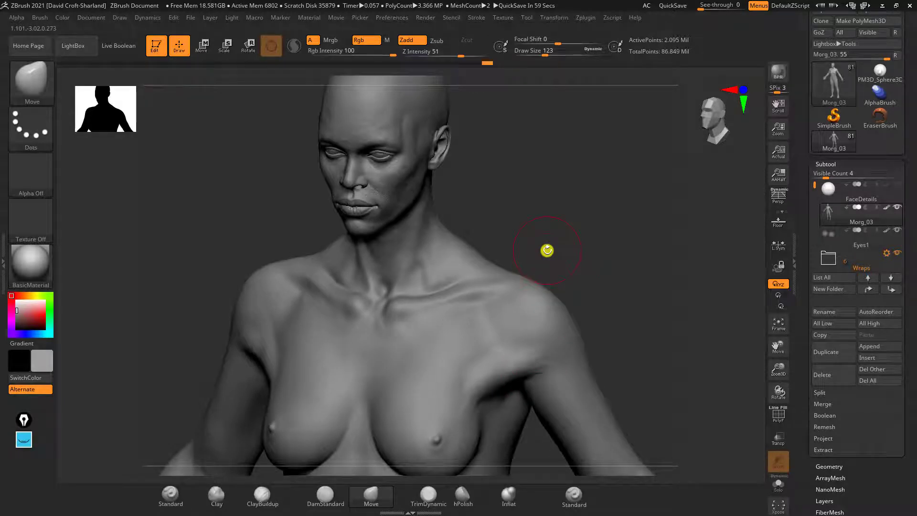
pyautogui.keyDown('alt'); pyautogui.moveTo(544, 206); pyautogui.dragTo(542, 297); pyautogui.keyUp('alt')
pyautogui.moveTo(578, 248)
pyautogui.keyDown('alt'); pyautogui.mouseDown()
pyautogui.moveTo(601, 305)
pyautogui.moveTo(563, 333)
pyautogui.mouseUp(); pyautogui.keyUp('alt')
pyautogui.click(427, 495)
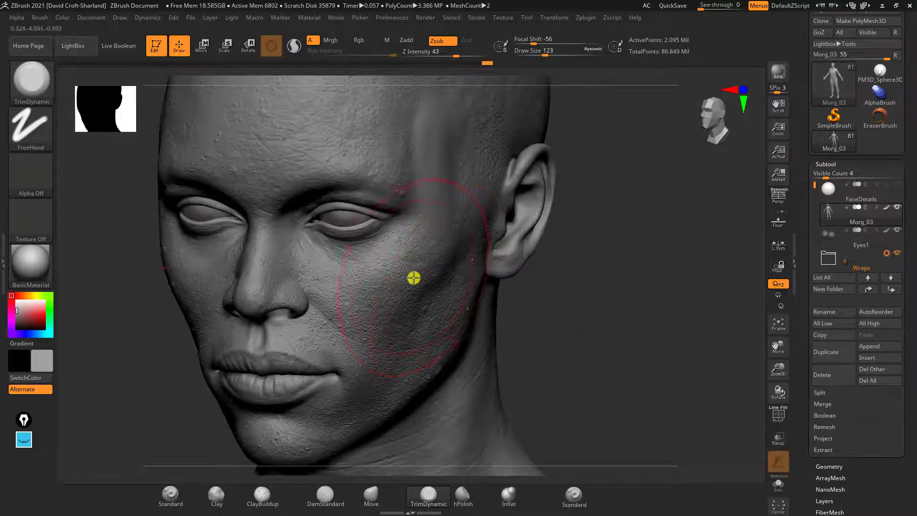
pyautogui.moveTo(400, 280)
pyautogui.mouseDown()
pyautogui.moveTo(425, 257)
pyautogui.moveTo(418, 265)
pyautogui.mouseUp()
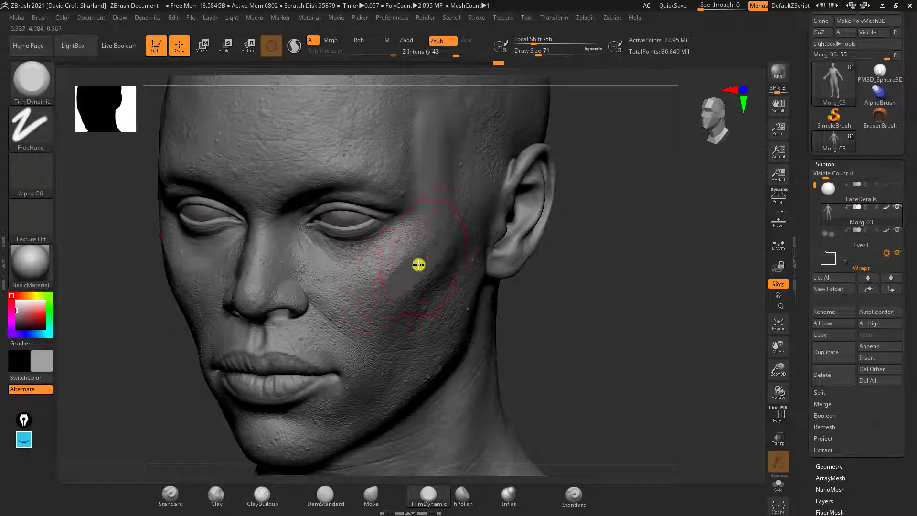
pyautogui.keyDown('alt'); pyautogui.moveTo(581, 289); pyautogui.dragTo(575, 366); pyautogui.keyUp('alt')
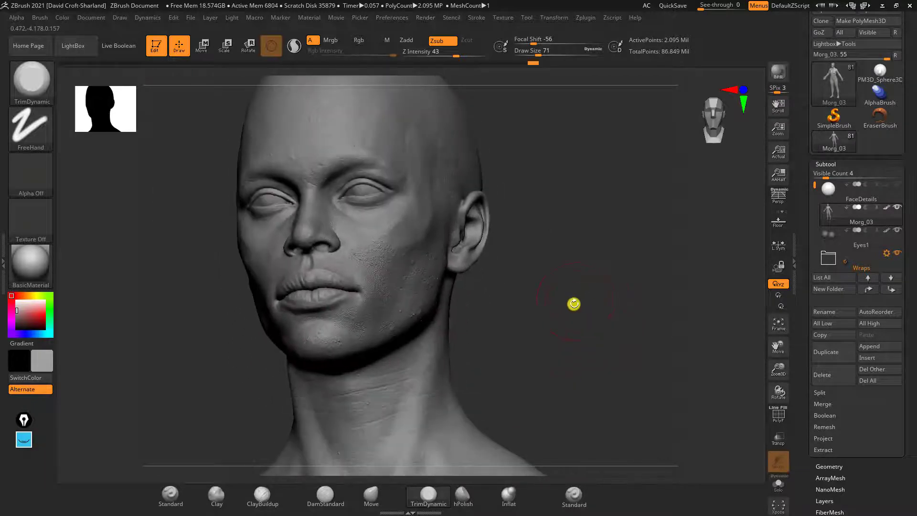
# Switch to the Clay brush and build up rounded volume over the temple and cheekbone.
pyautogui.moveTo(573, 303)
pyautogui.mouseDown()
pyautogui.moveTo(489, 313)
pyautogui.moveTo(536, 348)
pyautogui.moveTo(541, 377)
pyautogui.moveTo(542, 362)
pyautogui.moveTo(579, 342)
pyautogui.mouseUp()
pyautogui.press('2')
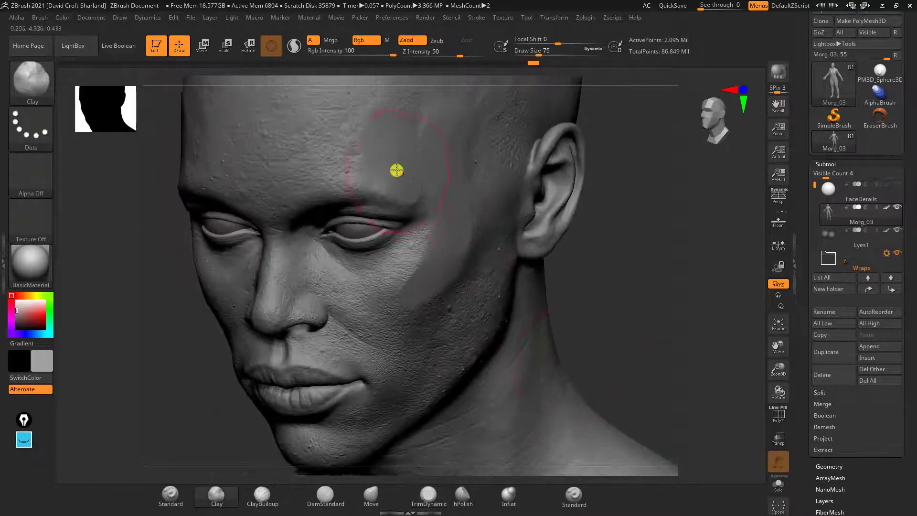
pyautogui.moveTo(450, 188)
pyautogui.mouseDown()
pyautogui.moveTo(454, 252)
pyautogui.moveTo(434, 262)
pyautogui.moveTo(515, 257)
pyautogui.mouseUp()
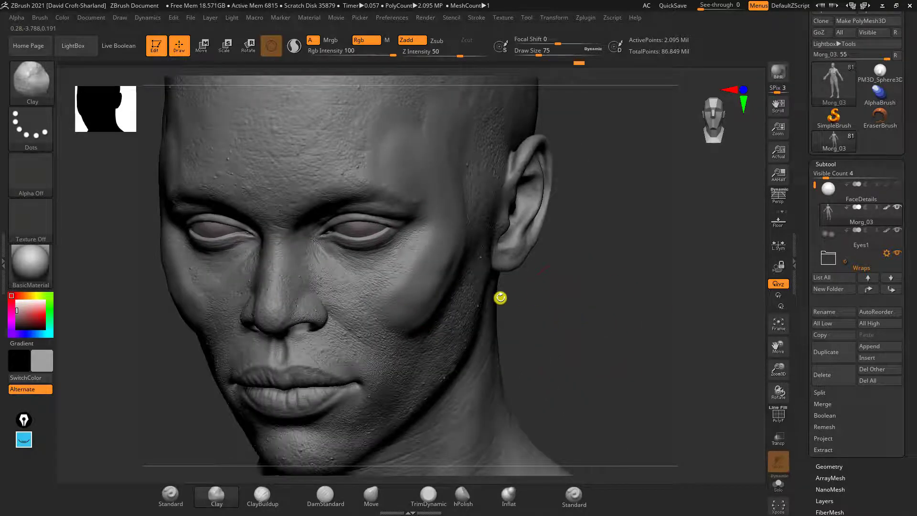
# Switch back to TrimDynamic, enlarge it to 83, and flatten the planes of the cheekbone and temple.
pyautogui.press('6')
pyautogui.moveTo(410, 311)
pyautogui.mouseDown()
pyautogui.moveTo(436, 292)
pyautogui.moveTo(425, 309)
pyautogui.moveTo(417, 299)
pyautogui.moveTo(443, 190)
pyautogui.mouseUp()
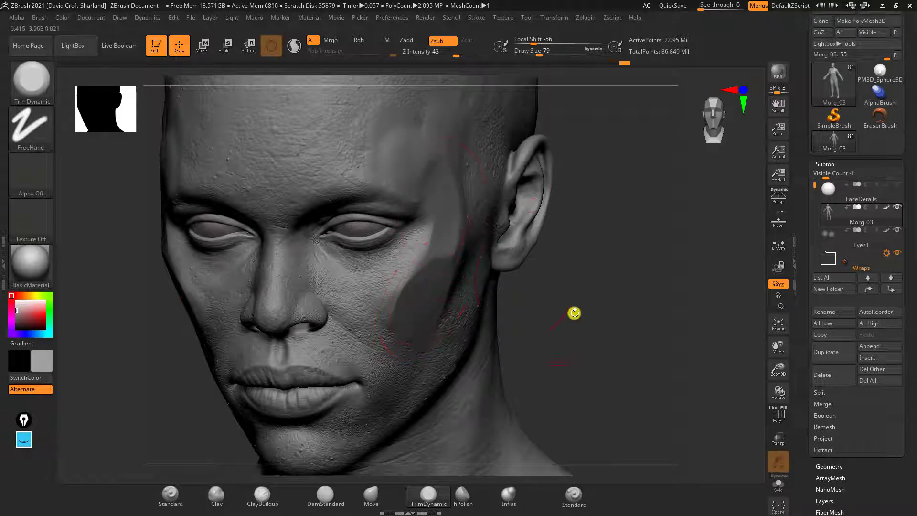
pyautogui.moveTo(574, 312); pyautogui.dragTo(451, 198)
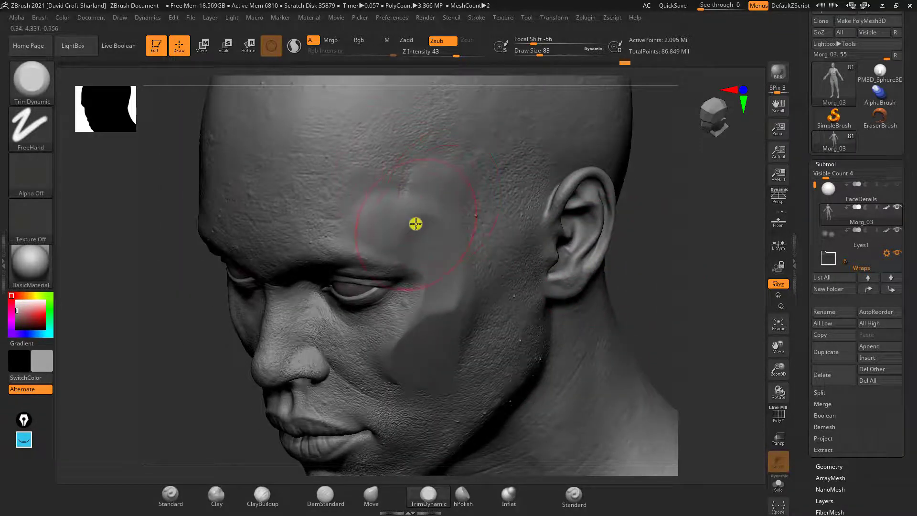
pyautogui.moveTo(415, 223)
pyautogui.mouseDown()
pyautogui.moveTo(408, 207)
pyautogui.moveTo(415, 185)
pyautogui.mouseUp()
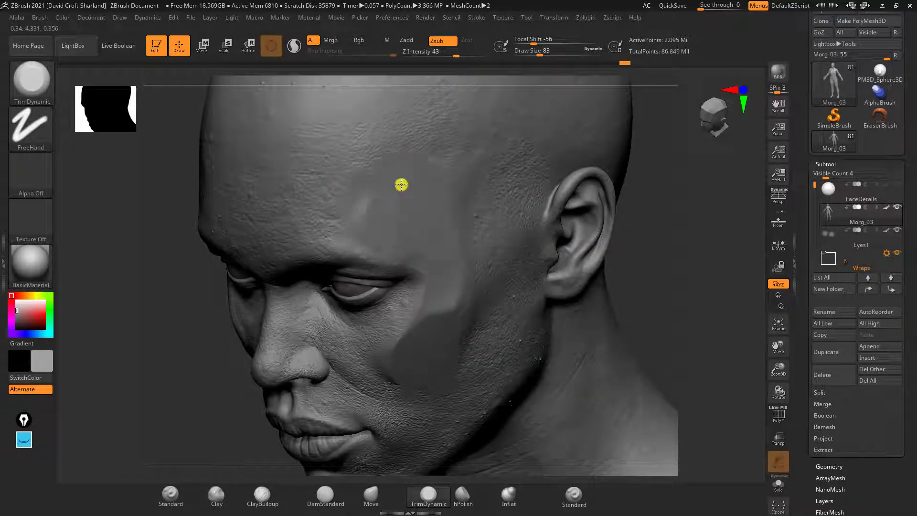
# Flatten the front and side planes of the forehead with TrimDynamic.
pyautogui.moveTo(625, 292); pyautogui.dragTo(370, 224)
pyautogui.moveTo(315, 204)
pyautogui.mouseDown()
pyautogui.moveTo(270, 197)
pyautogui.moveTo(266, 253)
pyautogui.moveTo(352, 184)
pyautogui.moveTo(398, 182)
pyautogui.moveTo(369, 207)
pyautogui.moveTo(350, 196)
pyautogui.mouseUp()
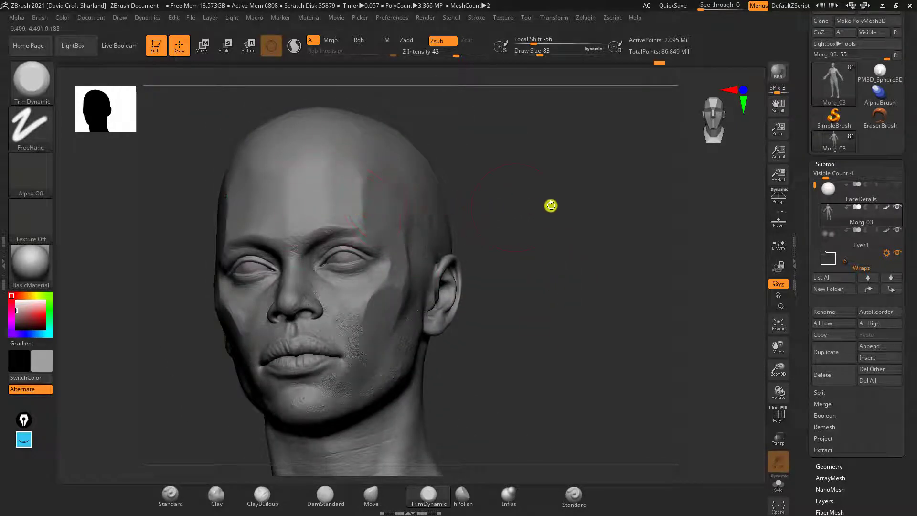
pyautogui.moveTo(550, 206); pyautogui.dragTo(432, 235)
pyautogui.moveTo(574, 240); pyautogui.dragTo(551, 174)
pyautogui.keyDown('alt'); pyautogui.moveTo(496, 360); pyautogui.dragTo(535, 309); pyautogui.keyUp('alt')
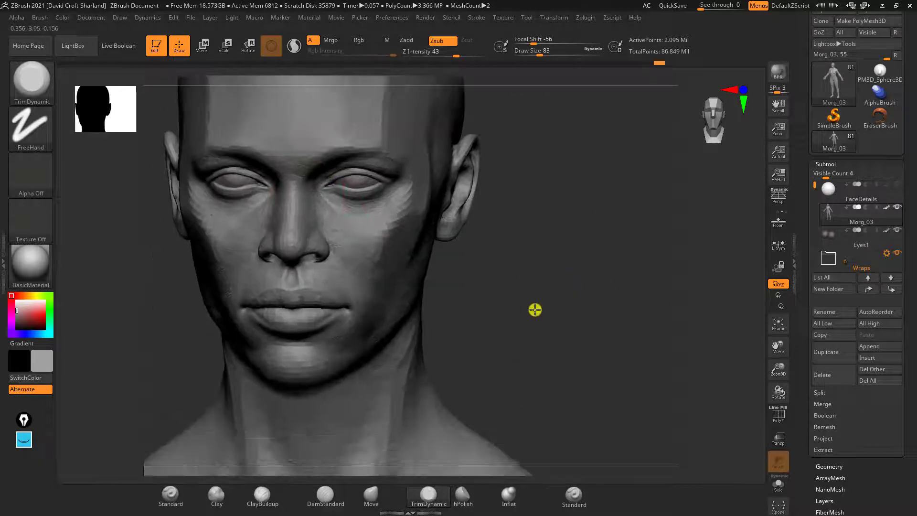
pyautogui.moveTo(613, 318); pyautogui.dragTo(573, 363)
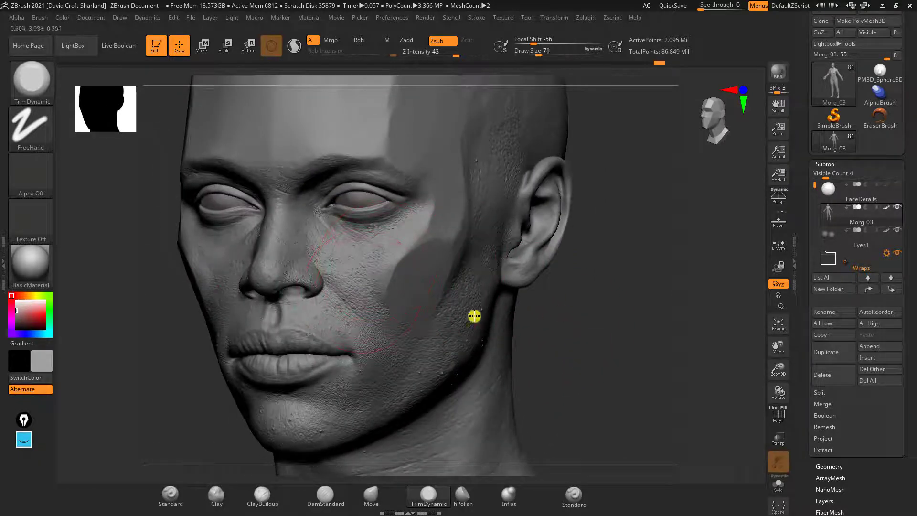
# Reduce TrimDynamic to a draw size of 31 and flatten the inner end of the collarbone.
pyautogui.keyDown('alt'); pyautogui.moveTo(590, 400); pyautogui.dragTo(565, 190); pyautogui.keyUp('alt')
pyautogui.keyDown('alt'); pyautogui.moveTo(621, 301); pyautogui.dragTo(610, 176); pyautogui.keyUp('alt')
pyautogui.keyDown('alt'); pyautogui.moveTo(619, 363); pyautogui.dragTo(606, 139); pyautogui.keyUp('alt')
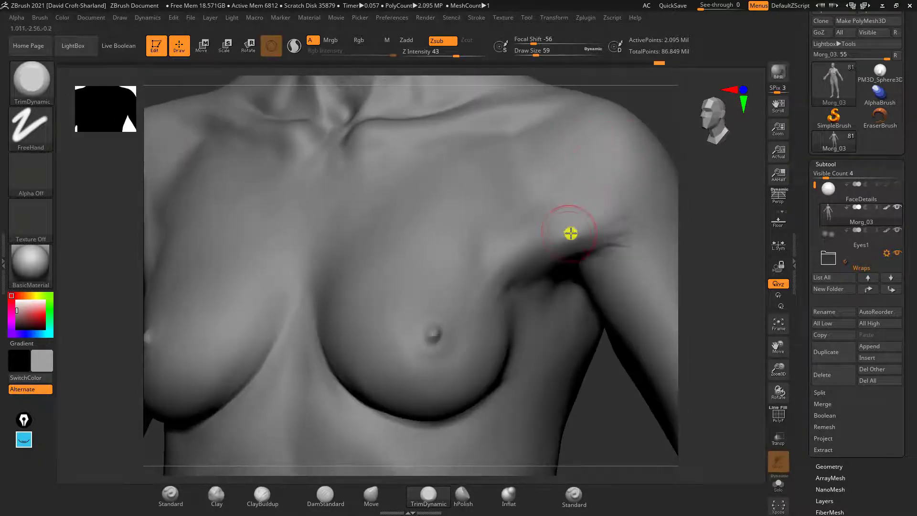
pyautogui.keyDown('alt'); pyautogui.moveTo(642, 102); pyautogui.dragTo(550, 225); pyautogui.keyUp('alt')
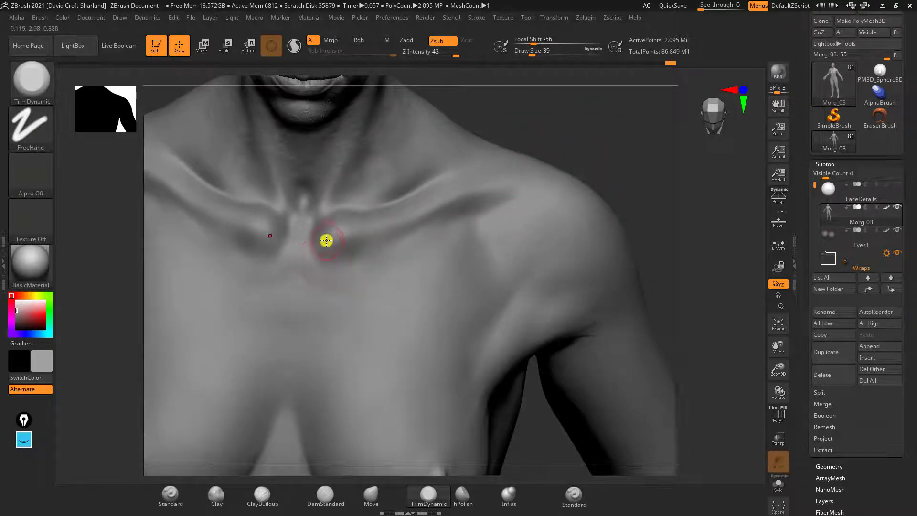
pyautogui.moveTo(546, 108); pyautogui.dragTo(582, 182)
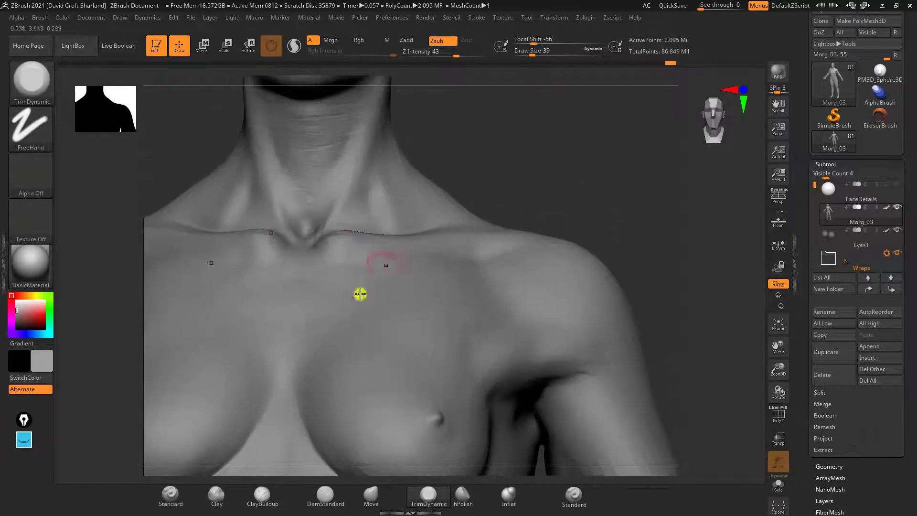
pyautogui.moveTo(452, 155); pyautogui.dragTo(379, 258)
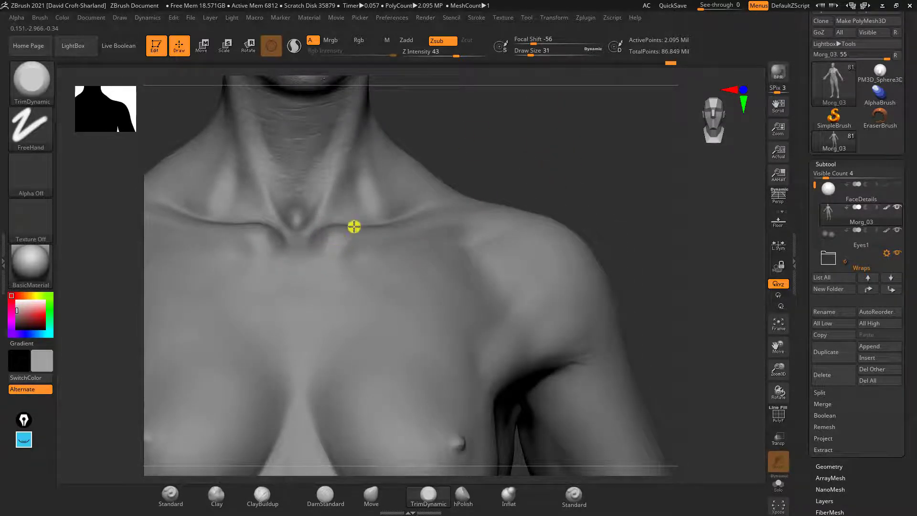
pyautogui.moveTo(354, 227)
pyautogui.mouseDown()
pyautogui.moveTo(518, 186)
pyautogui.moveTo(471, 180)
pyautogui.mouseUp()
# Carve creases beside and below the inner end of the collarbone with DamStandard at draw size 39.
pyautogui.press('b')
pyautogui.press('d')
pyautogui.press('s')
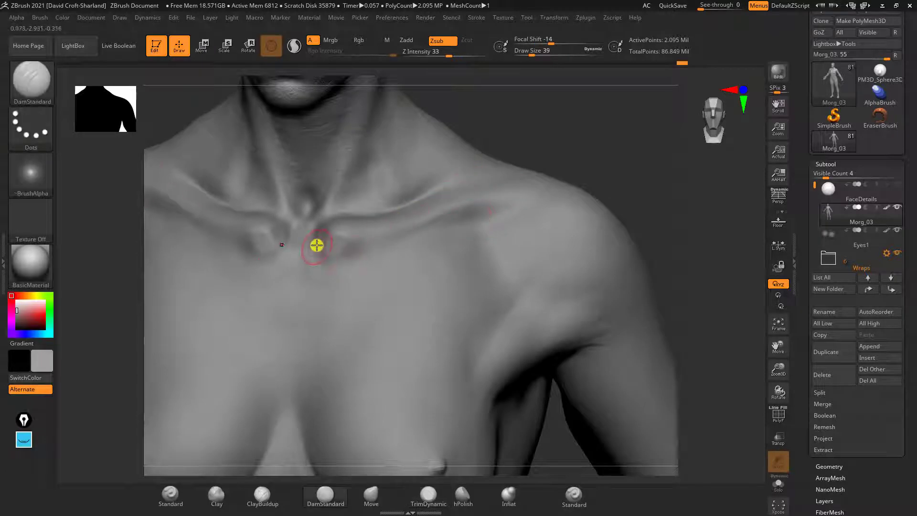
pyautogui.moveTo(349, 253); pyautogui.dragTo(317, 245)
pyautogui.moveTo(556, 116); pyautogui.dragTo(380, 229)
# Return to TrimDynamic, reduce its draw size to 31, and flatten the edges of the creases at the inner collarbone.
pyautogui.press('b')
pyautogui.press('t')
pyautogui.press('d')
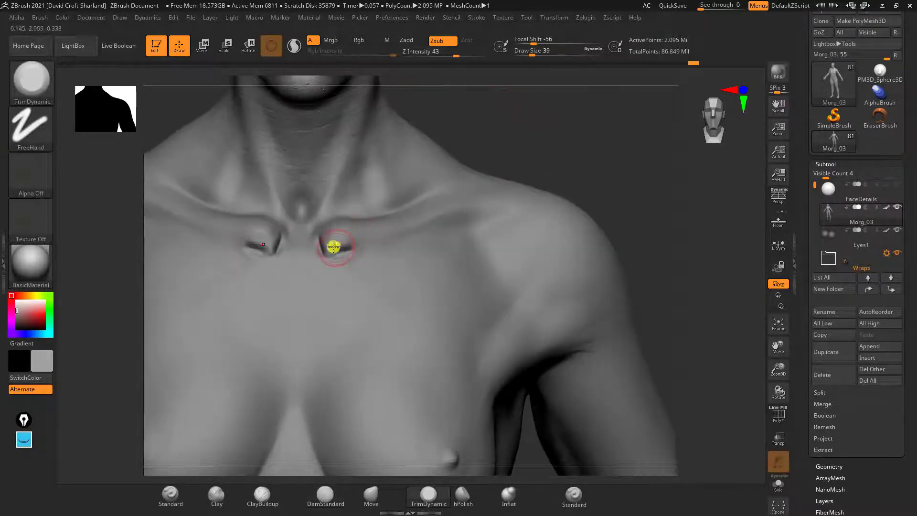
pyautogui.keyDown('alt'); pyautogui.moveTo(504, 150); pyautogui.dragTo(559, 181); pyautogui.keyUp('alt')
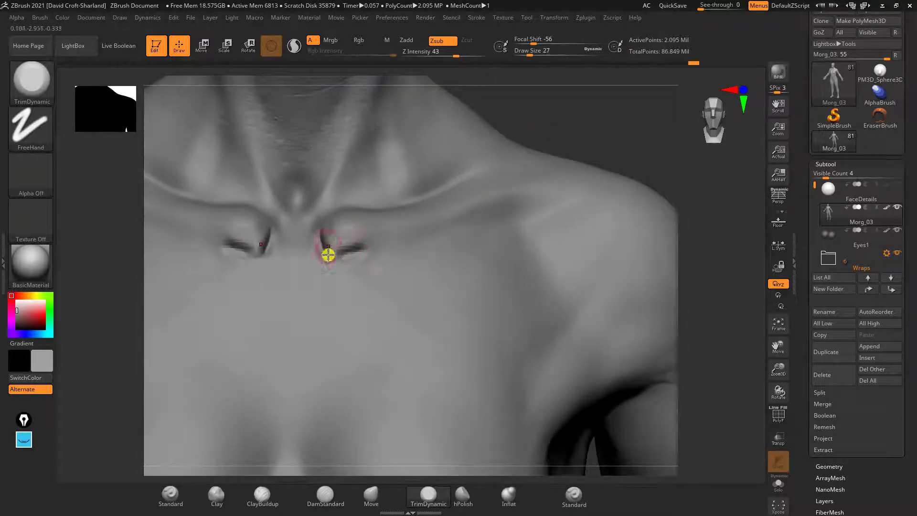
pyautogui.moveTo(581, 112); pyautogui.dragTo(566, 117)
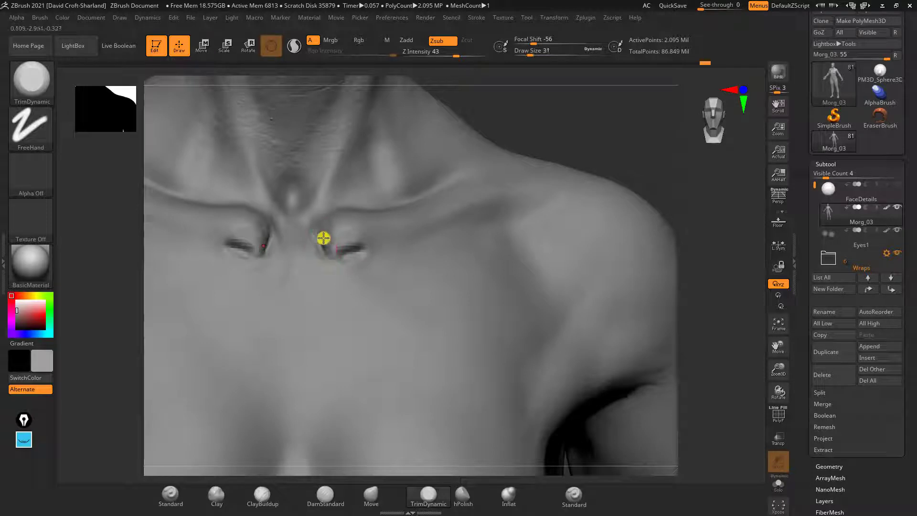
pyautogui.moveTo(323, 238)
pyautogui.mouseDown()
pyautogui.moveTo(352, 239)
pyautogui.moveTo(351, 270)
pyautogui.moveTo(363, 267)
pyautogui.moveTo(342, 284)
pyautogui.mouseUp()
# Smooth the carved creases and blend the inner end of the collarbone into the top of the sternum.
pyautogui.moveTo(587, 135)
pyautogui.keyDown('alt'); pyautogui.mouseDown()
pyautogui.moveTo(581, 129)
pyautogui.moveTo(352, 313)
pyautogui.mouseUp(); pyautogui.keyUp('alt')
pyautogui.moveTo(321, 245)
pyautogui.keyDown('shift'); pyautogui.mouseDown()
pyautogui.moveTo(267, 260)
pyautogui.moveTo(336, 265)
pyautogui.mouseUp(); pyautogui.keyUp('shift')
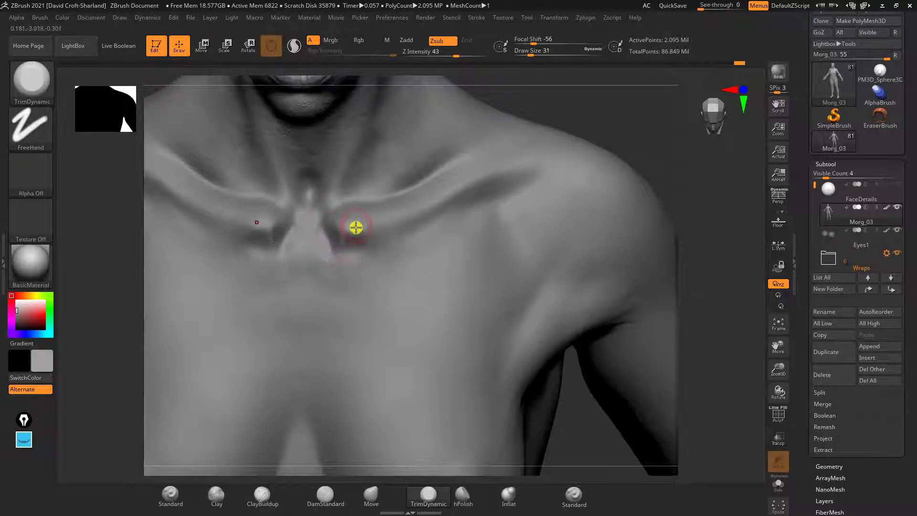
pyautogui.moveTo(578, 132)
pyautogui.keyDown('alt'); pyautogui.mouseDown()
pyautogui.moveTo(571, 139)
pyautogui.moveTo(581, 139)
pyautogui.moveTo(375, 312)
pyautogui.mouseUp(); pyautogui.keyUp('alt')
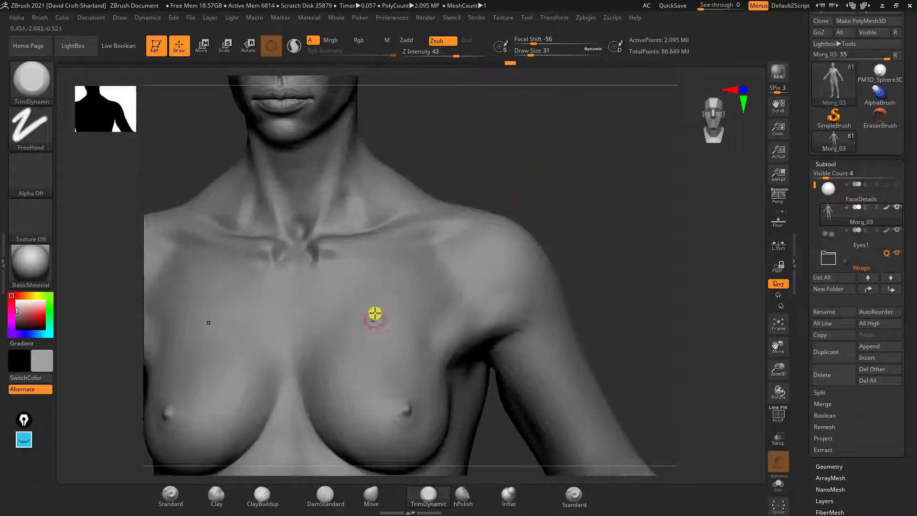
pyautogui.moveTo(560, 166); pyautogui.dragTo(542, 158)
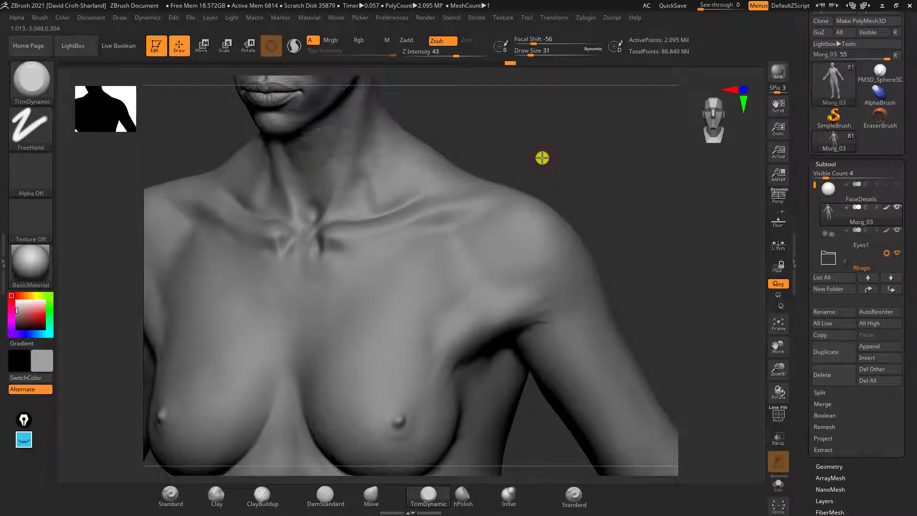
# Enlarge the draw size to 79 and build up a raised lump on the upper chest with ClayBuildup.
pyautogui.press(']')
pyautogui.press(']')
pyautogui.press(']')
pyautogui.press(']')
pyautogui.press(']')
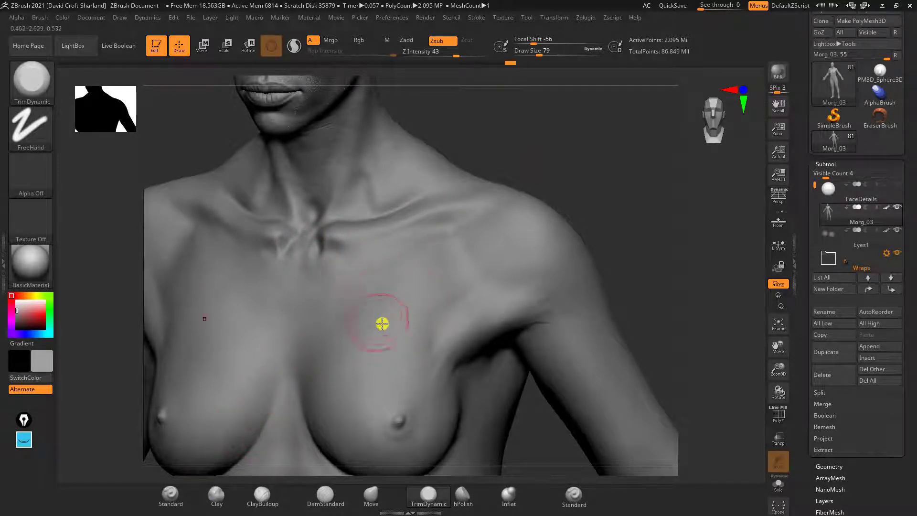
pyautogui.click(262, 494)
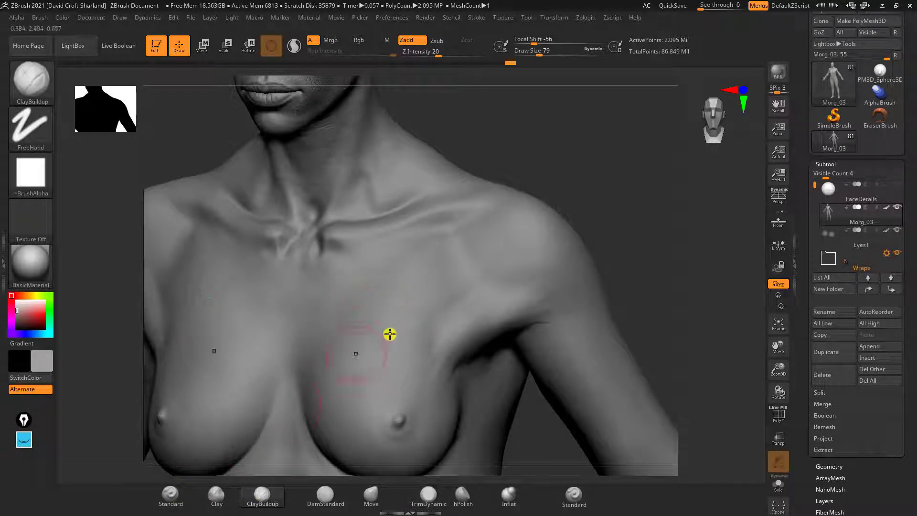
pyautogui.moveTo(386, 306)
pyautogui.mouseDown()
pyautogui.moveTo(410, 287)
pyautogui.moveTo(403, 297)
pyautogui.mouseUp()
pyautogui.moveTo(400, 320)
pyautogui.mouseDown()
pyautogui.moveTo(408, 295)
pyautogui.moveTo(399, 296)
pyautogui.moveTo(412, 301)
pyautogui.mouseUp()
pyautogui.moveTo(530, 190); pyautogui.dragTo(406, 200)
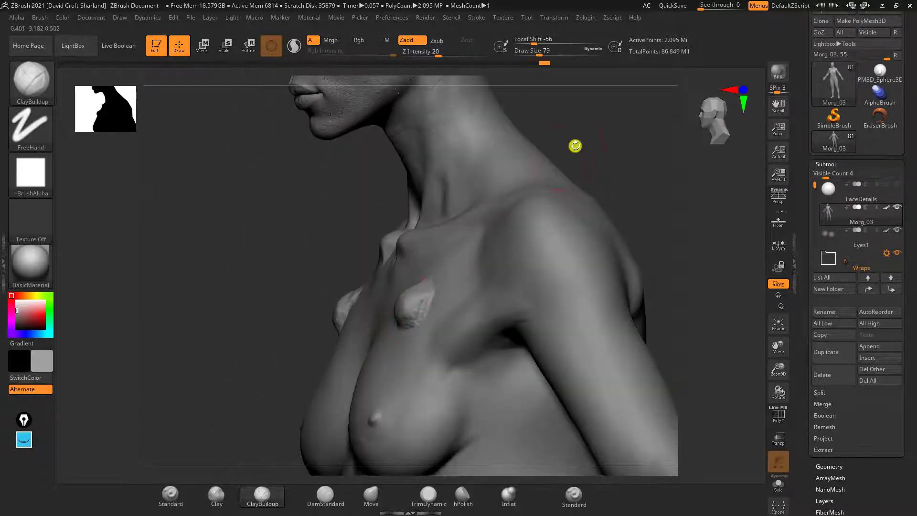
# Switch to DamStandard, reduce its draw size to 35, and cut sharp creases around the edges of the chest lump.
pyautogui.moveTo(600, 125)
pyautogui.mouseDown()
pyautogui.moveTo(614, 133)
pyautogui.moveTo(587, 125)
pyautogui.mouseUp()
pyautogui.moveTo(595, 89); pyautogui.dragTo(562, 167)
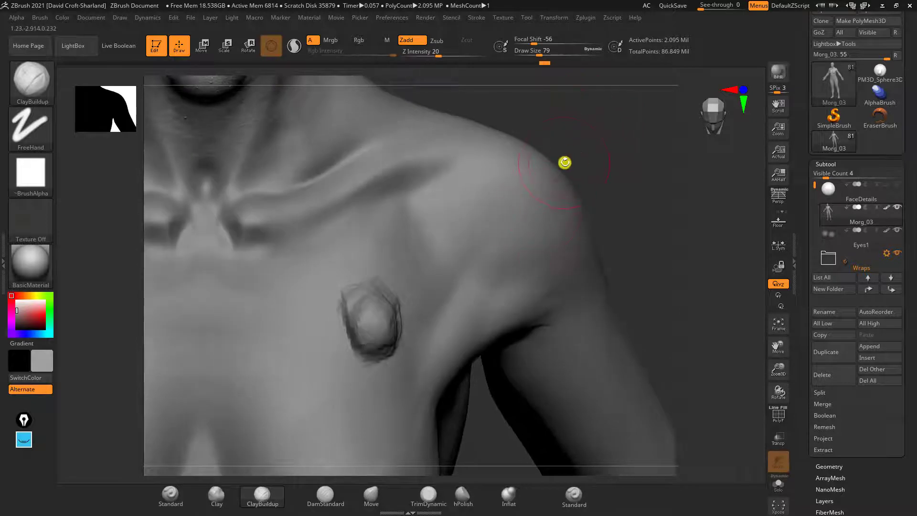
pyautogui.press('b')
pyautogui.press('d')
pyautogui.press('s')
pyautogui.press('[')
pyautogui.press('[')
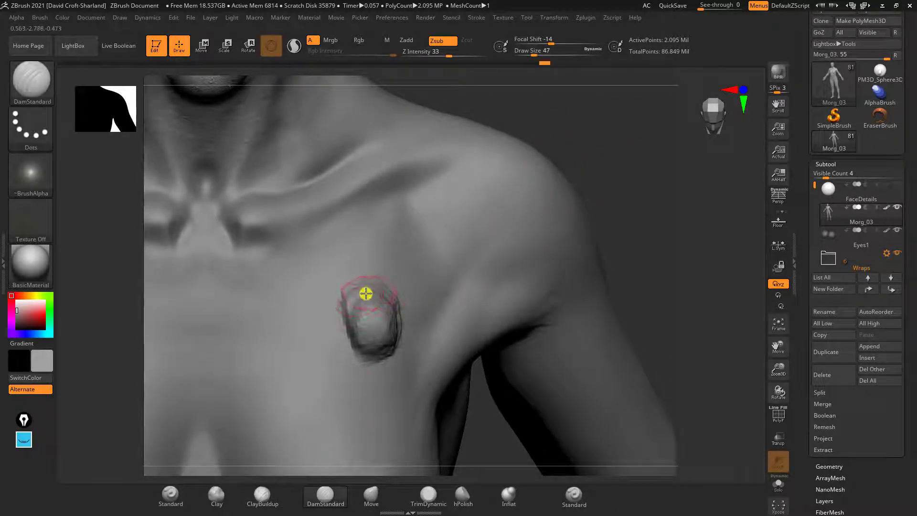
pyautogui.moveTo(597, 158); pyautogui.dragTo(538, 214)
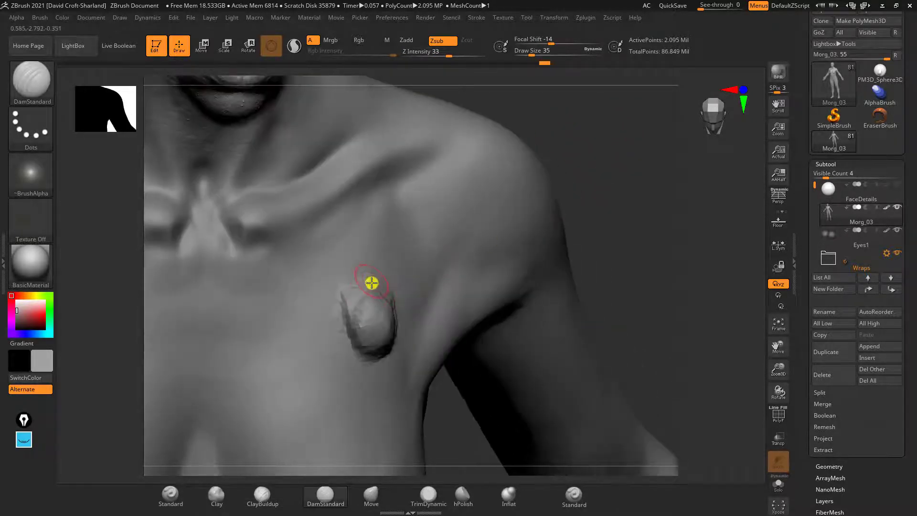
pyautogui.moveTo(339, 319); pyautogui.dragTo(352, 359)
pyautogui.moveTo(591, 227); pyautogui.dragTo(530, 234)
pyautogui.moveTo(358, 358)
pyautogui.mouseDown()
pyautogui.moveTo(397, 347)
pyautogui.moveTo(395, 273)
pyautogui.moveTo(396, 329)
pyautogui.mouseUp()
pyautogui.moveTo(574, 145); pyautogui.dragTo(599, 124)
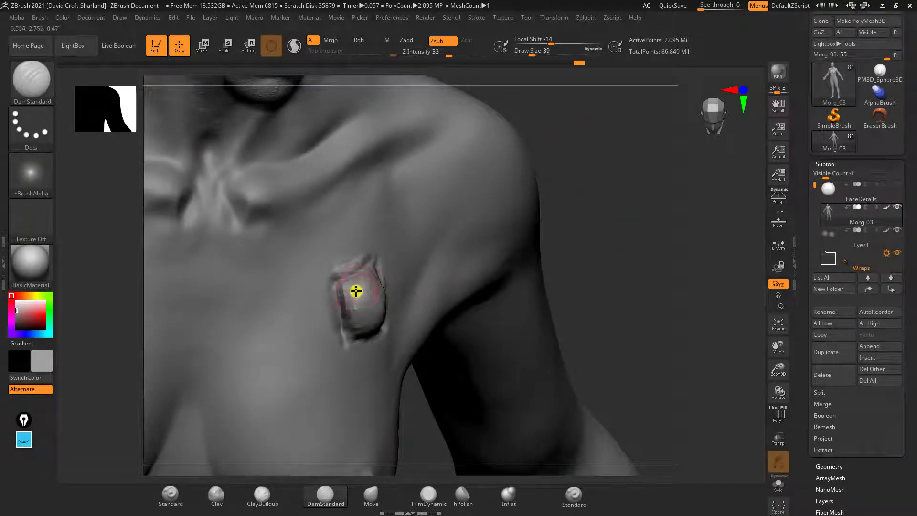
# Deepen the creases around the chest lump and cut lines across its surface with DamStandard at draw size 31.
pyautogui.moveTo(609, 264); pyautogui.dragTo(575, 252)
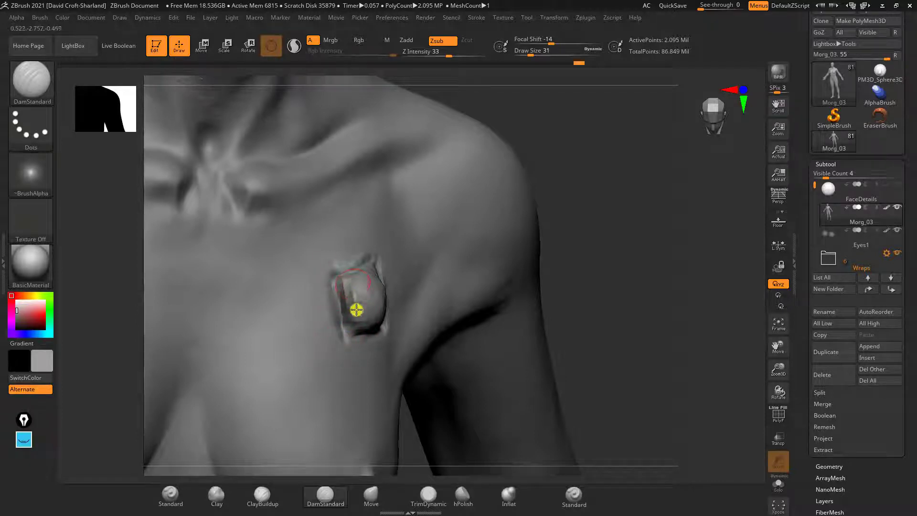
pyautogui.moveTo(628, 254); pyautogui.dragTo(621, 287)
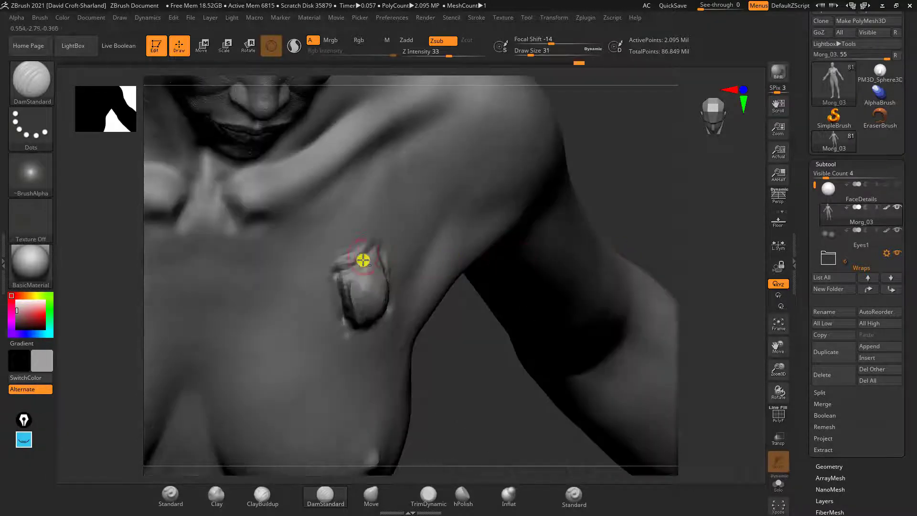
pyautogui.moveTo(608, 182); pyautogui.dragTo(381, 284)
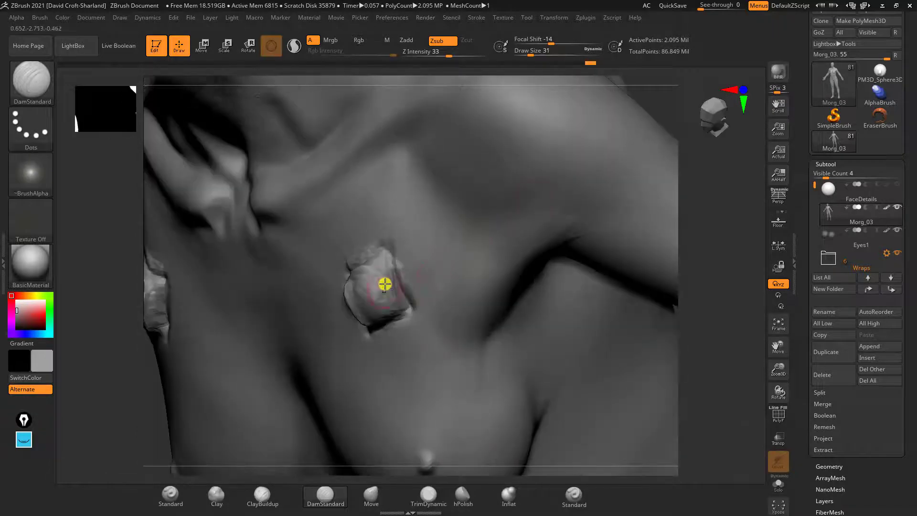
pyautogui.moveTo(376, 325); pyautogui.dragTo(371, 315)
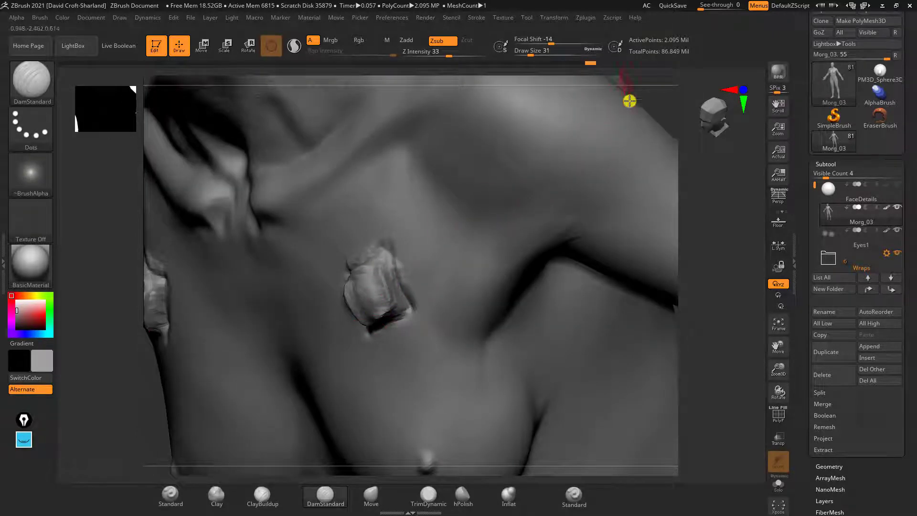
pyautogui.moveTo(628, 99)
pyautogui.mouseDown()
pyautogui.moveTo(671, 96)
pyautogui.moveTo(623, 95)
pyautogui.moveTo(639, 103)
pyautogui.moveTo(630, 113)
pyautogui.mouseUp()
# Switch to TrimDynamic at draw size 51 and flatten the surfaces along the inner side of the chest lump.
pyautogui.press('b')
pyautogui.press('t')
pyautogui.press('d')
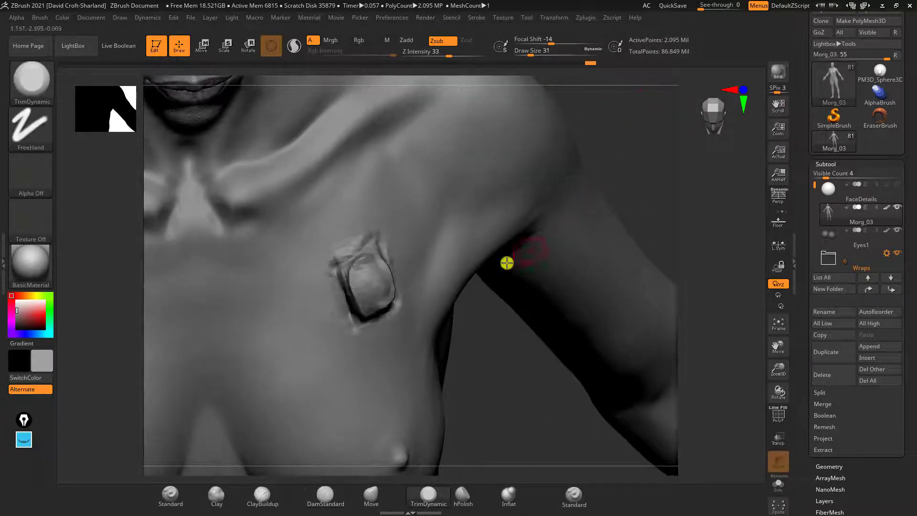
pyautogui.moveTo(464, 425); pyautogui.dragTo(589, 156)
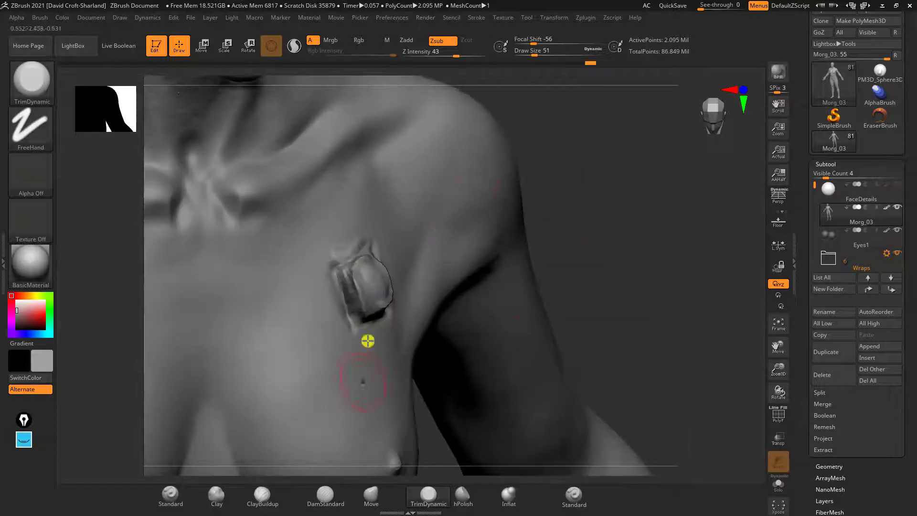
pyautogui.keyDown('alt'); pyautogui.moveTo(620, 216); pyautogui.dragTo(459, 278); pyautogui.keyUp('alt')
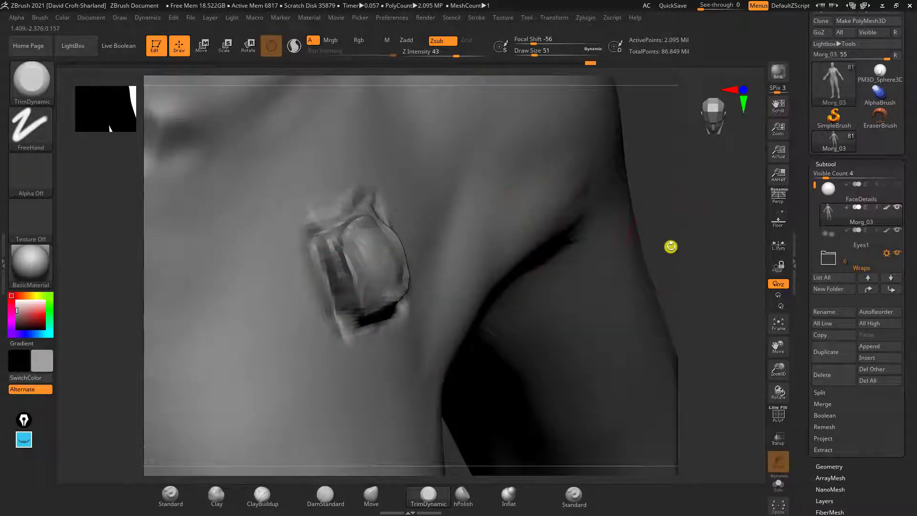
# Raise Morg_03 to subdivision level 6 for finer sculpting of the chest lump.
pyautogui.keyDown('alt'); pyautogui.moveTo(669, 248); pyautogui.dragTo(733, 265); pyautogui.keyUp('alt')
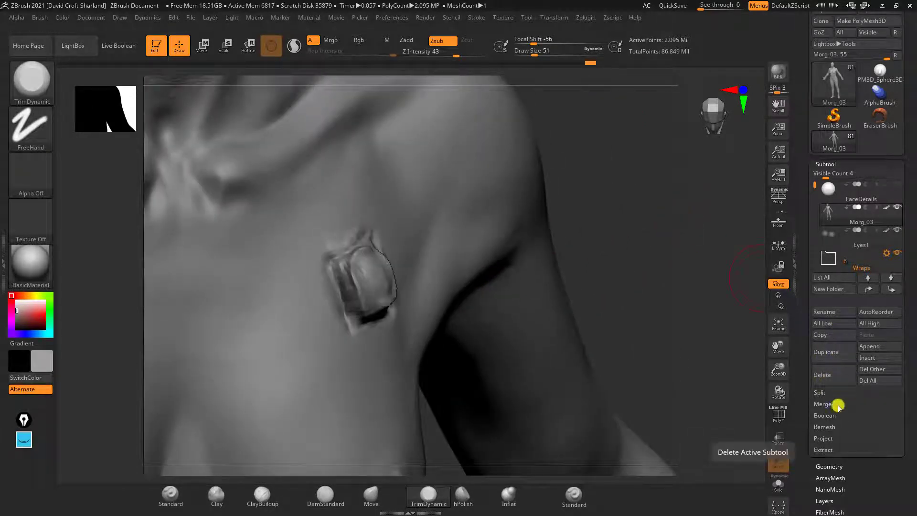
pyautogui.click(834, 467)
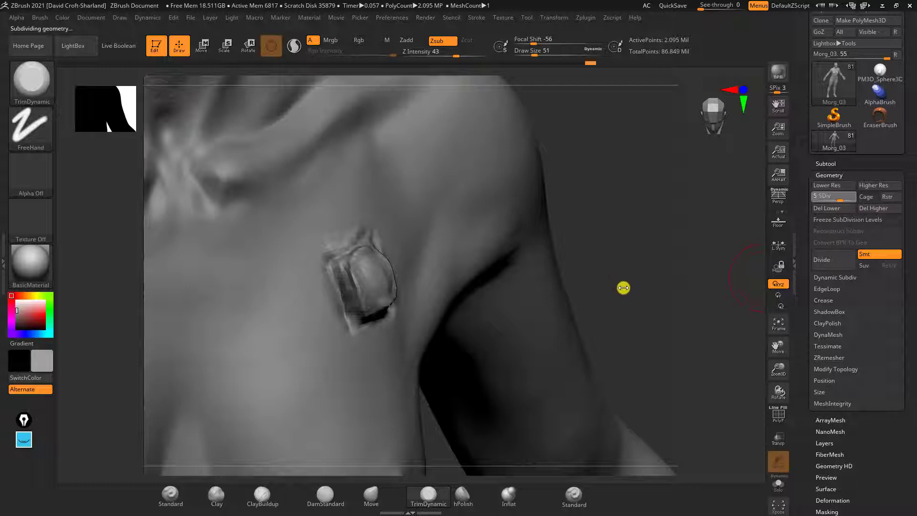
pyautogui.moveTo(623, 300); pyautogui.dragTo(640, 281)
# Flatten the sides and front of the chest lump with TrimDynamic at draw sizes 27 and 39.
pyautogui.moveTo(536, 307); pyautogui.dragTo(616, 286)
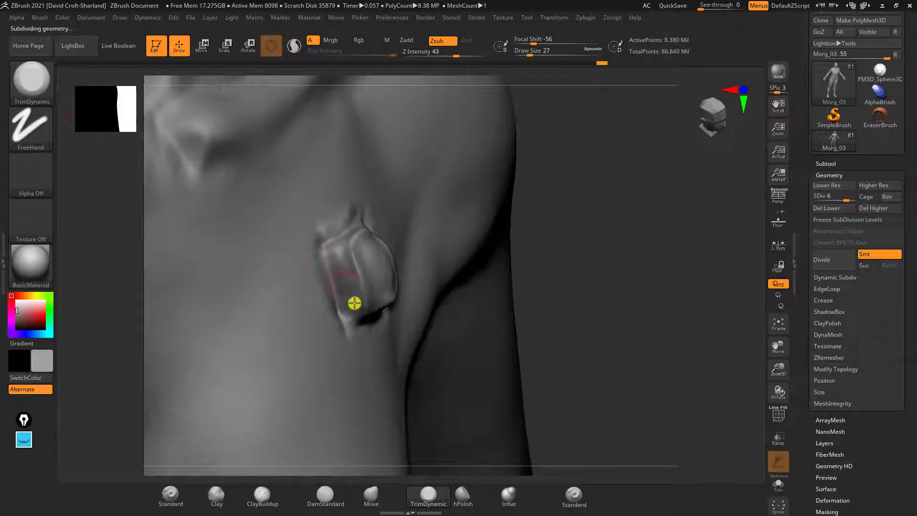
pyautogui.moveTo(355, 303); pyautogui.dragTo(342, 262)
pyautogui.moveTo(553, 242); pyautogui.dragTo(496, 245)
pyautogui.moveTo(351, 261); pyautogui.dragTo(383, 291)
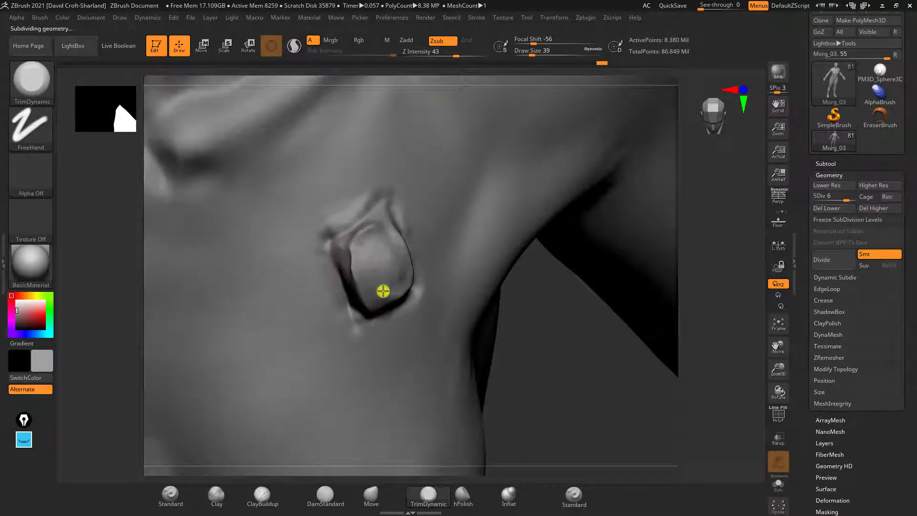
pyautogui.moveTo(543, 251); pyautogui.dragTo(389, 250)
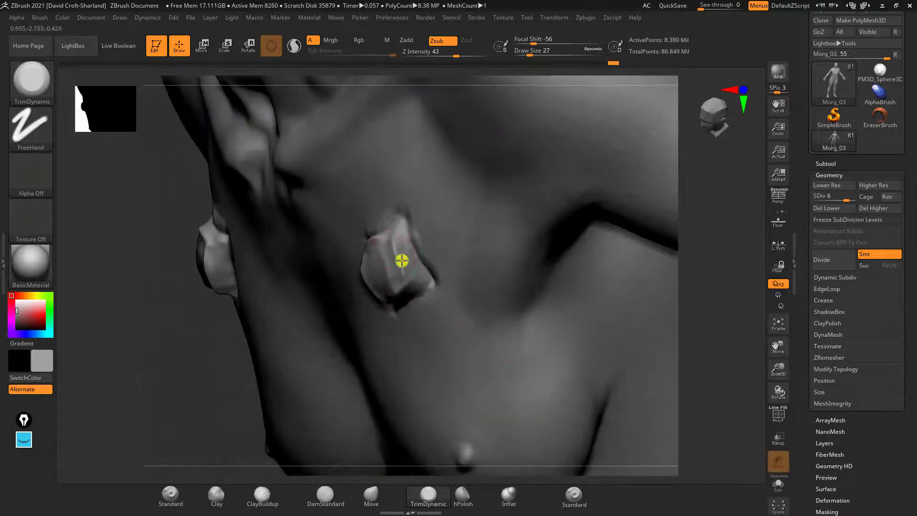
pyautogui.moveTo(229, 407); pyautogui.dragTo(374, 256)
# Switch to hPolish at draw size 47 and polish the front face of the chest lump flat.
pyautogui.moveTo(632, 295); pyautogui.dragTo(629, 340)
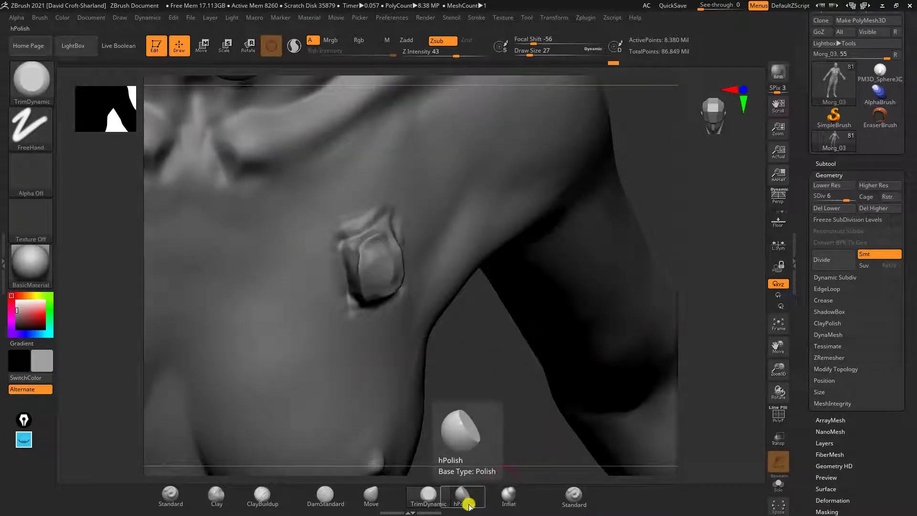
pyautogui.click(456, 497)
pyautogui.moveTo(472, 446)
pyautogui.mouseDown()
pyautogui.moveTo(485, 371)
pyautogui.moveTo(509, 378)
pyautogui.mouseUp()
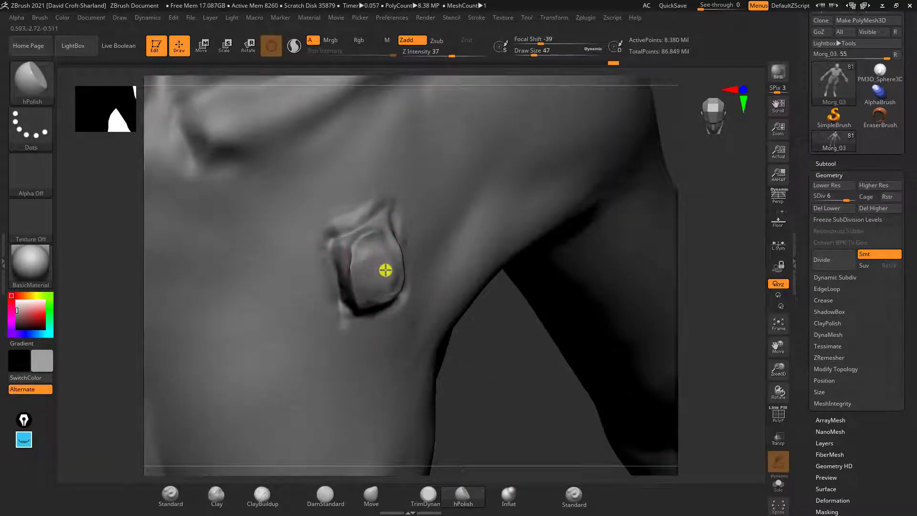
pyautogui.moveTo(387, 273); pyautogui.dragTo(460, 307)
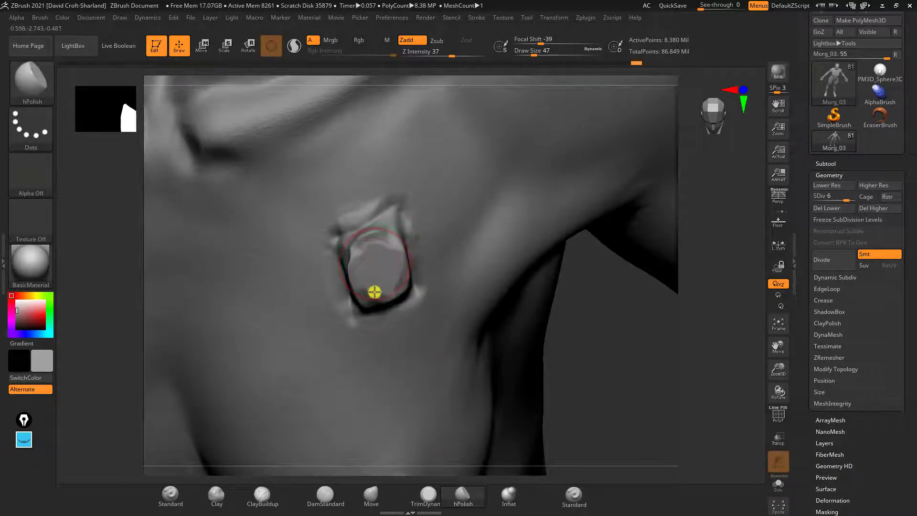
pyautogui.moveTo(392, 281); pyautogui.dragTo(387, 249)
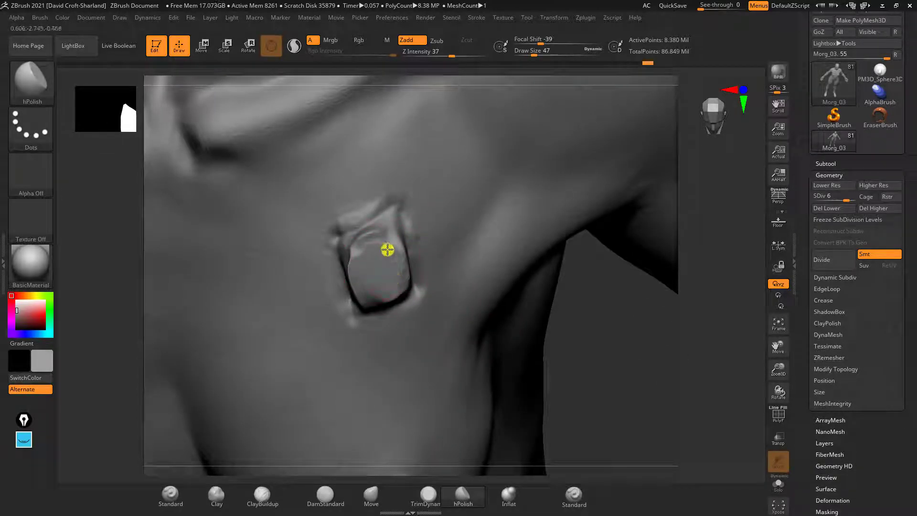
pyautogui.moveTo(599, 398); pyautogui.dragTo(483, 289)
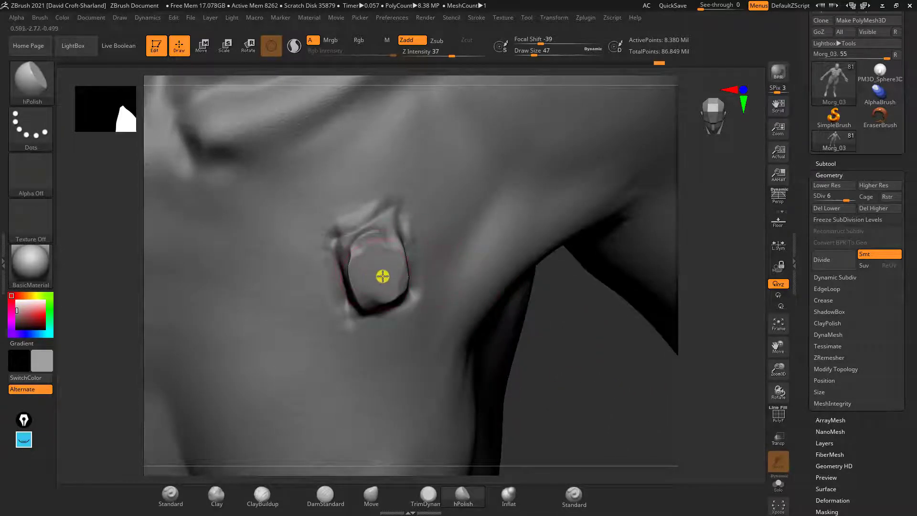
# Polish the inner side and lower face of the chest lump with hPolish at draw sizes 43 and 39.
pyautogui.moveTo(525, 353); pyautogui.dragTo(550, 270)
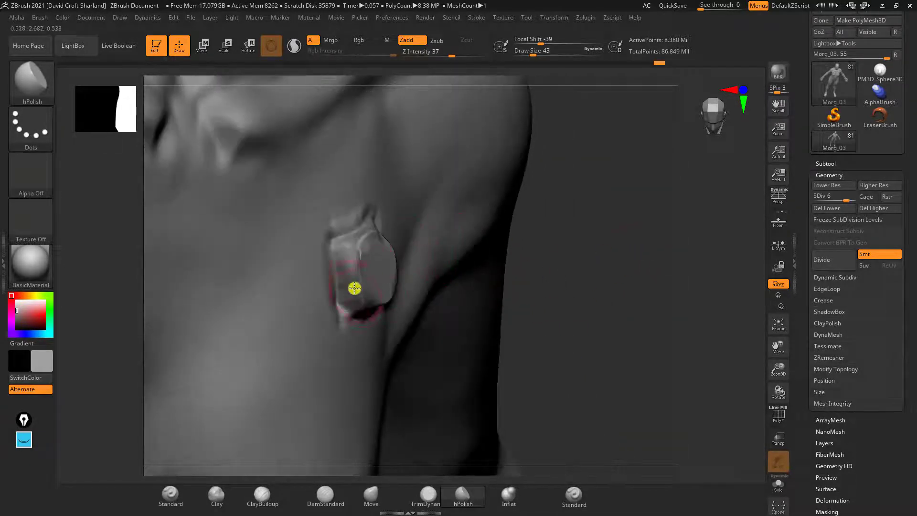
pyautogui.moveTo(353, 293); pyautogui.dragTo(358, 292)
pyautogui.moveTo(562, 299); pyautogui.dragTo(462, 274)
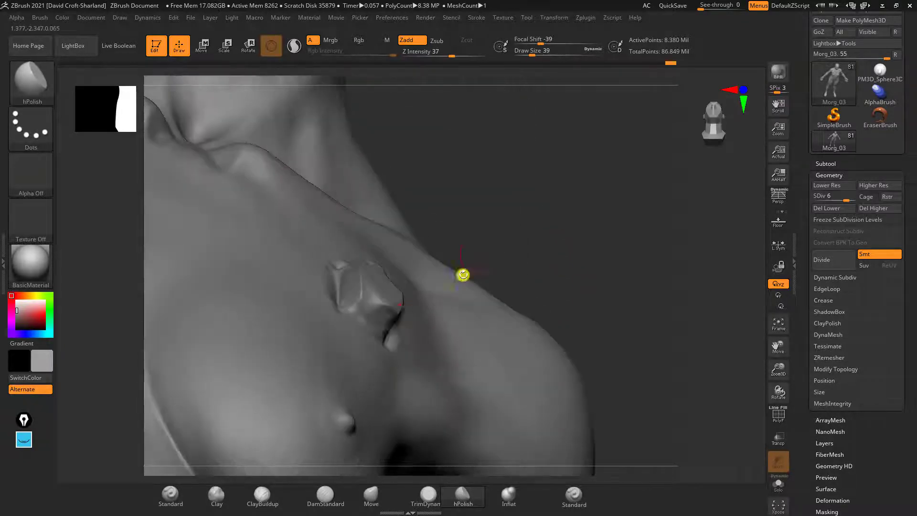
pyautogui.moveTo(365, 303); pyautogui.dragTo(407, 317)
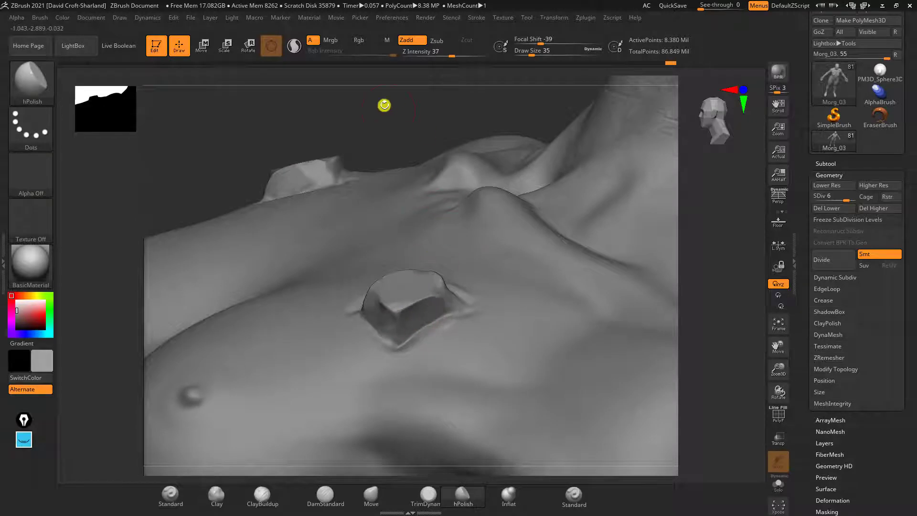
# Reduce hPolish to draw sizes 35 and 31 and flatten the remaining side faces and edges of the chest block.
pyautogui.moveTo(383, 102); pyautogui.dragTo(450, 244)
pyautogui.moveTo(453, 276); pyautogui.dragTo(450, 279)
pyautogui.moveTo(363, 212); pyautogui.dragTo(348, 317)
pyautogui.moveTo(692, 246); pyautogui.dragTo(654, 242)
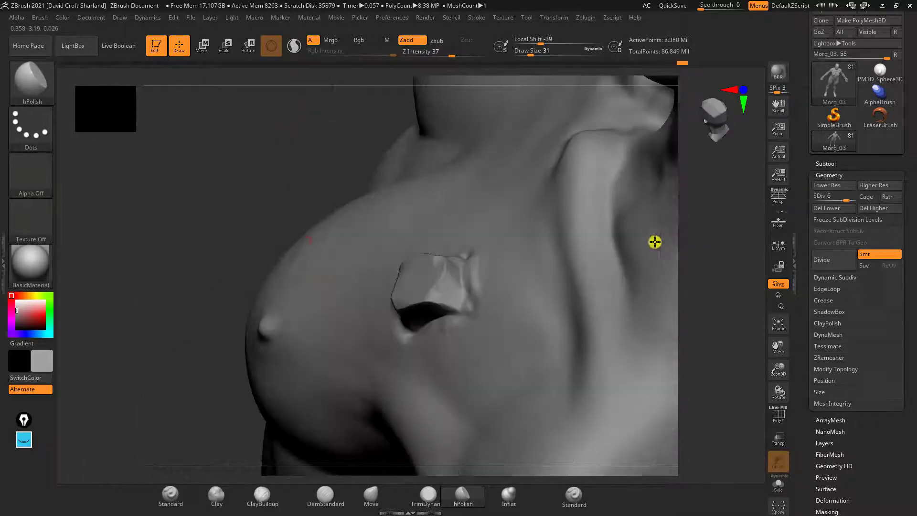
pyautogui.moveTo(210, 231); pyautogui.dragTo(213, 244)
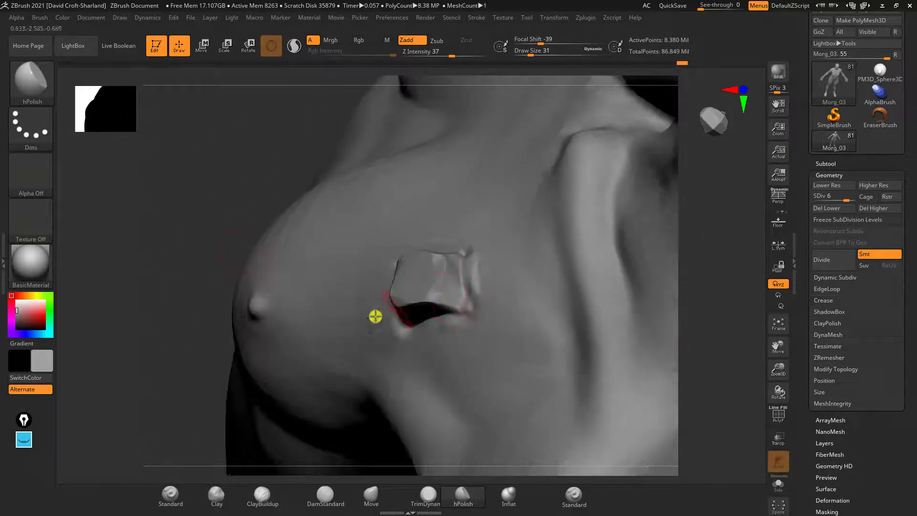
pyautogui.moveTo(159, 286); pyautogui.dragTo(365, 396)
pyautogui.moveTo(693, 307); pyautogui.dragTo(651, 354)
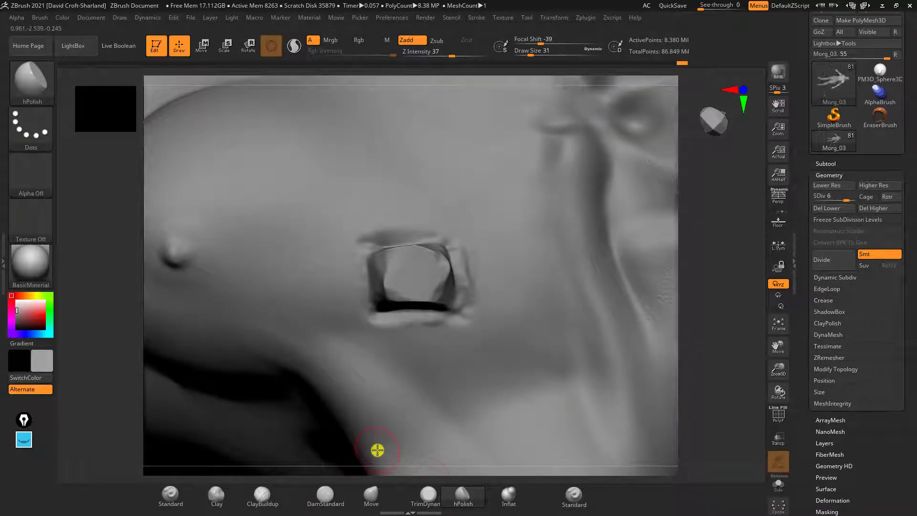
# Switch to the Move brush and reshape the edges and corners of the chest block at draw sizes between 43 and 55.
pyautogui.click(370, 495)
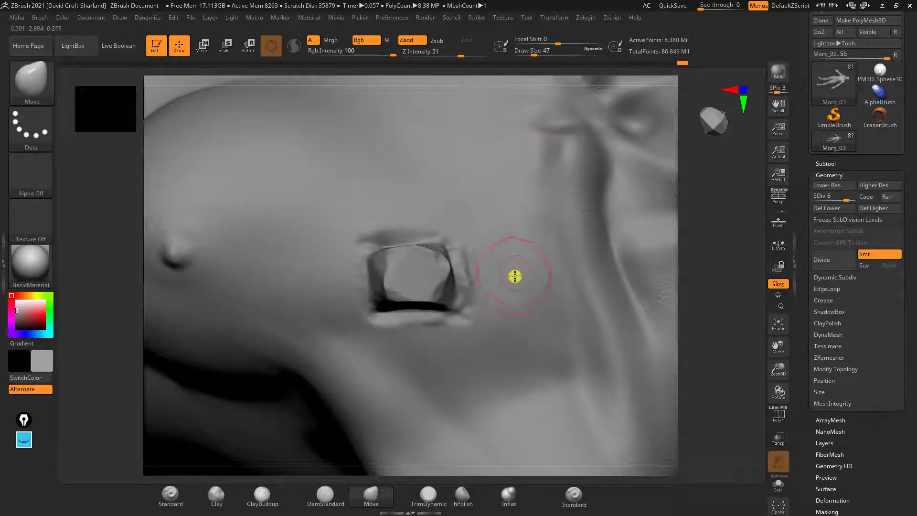
pyautogui.press('[')
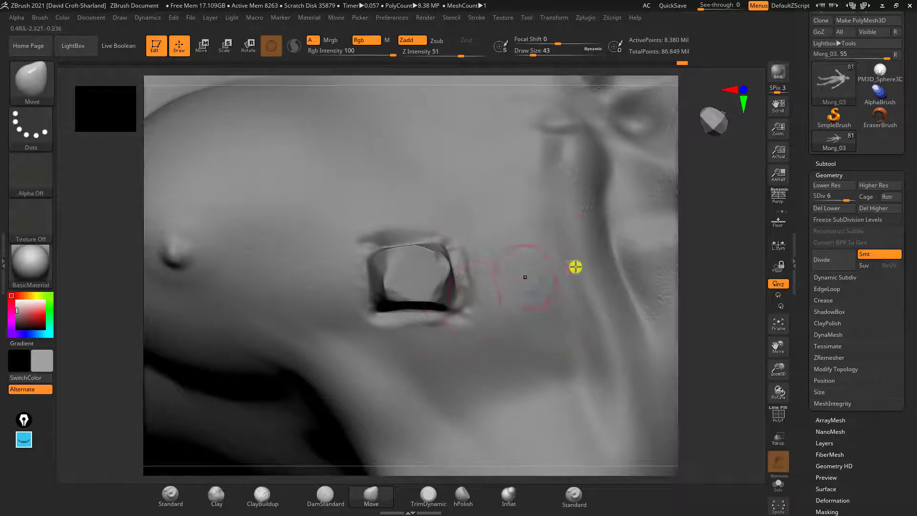
pyautogui.moveTo(706, 270); pyautogui.dragTo(707, 163)
pyautogui.moveTo(594, 146); pyautogui.dragTo(585, 201)
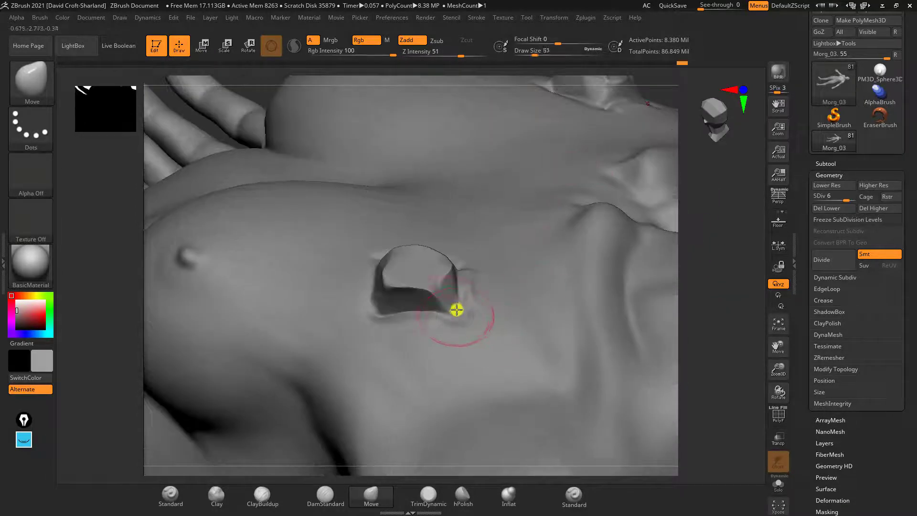
pyautogui.press(']')
pyautogui.moveTo(699, 152)
pyautogui.mouseDown()
pyautogui.moveTo(708, 207)
pyautogui.moveTo(451, 225)
pyautogui.moveTo(420, 250)
pyautogui.mouseUp()
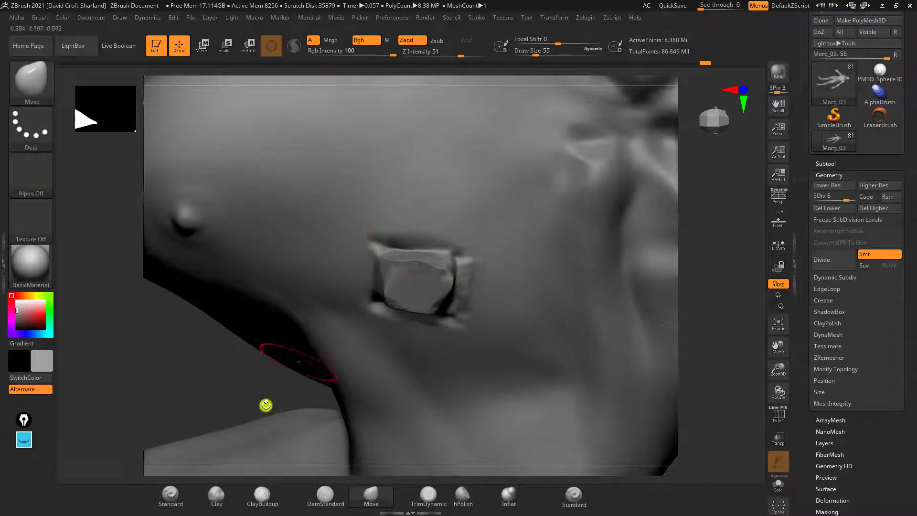
pyautogui.moveTo(245, 414); pyautogui.dragTo(258, 393)
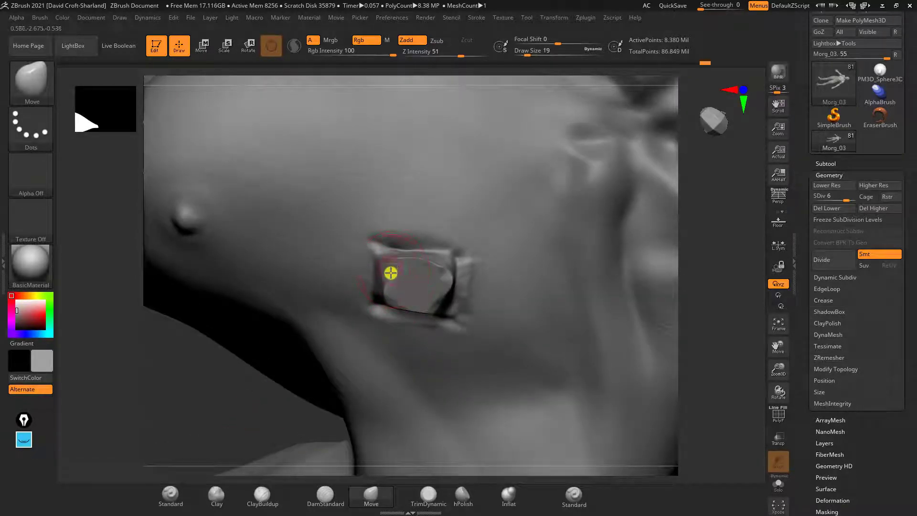
# Switch to DamStandard at draw size 23 and sharpen the creases around the chest block's edges.
pyautogui.press('b')
pyautogui.press('d')
pyautogui.press('s')
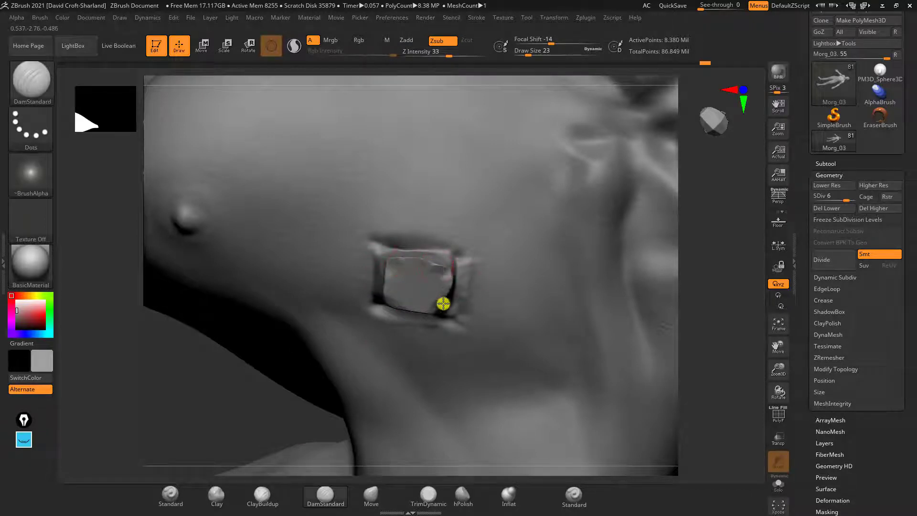
# Switch to ClayBuildup at draw size 55 and build up a strap from the chest block up over the collarbone.
pyautogui.keyDown('alt'); pyautogui.moveTo(229, 432); pyautogui.dragTo(239, 267); pyautogui.keyUp('alt')
pyautogui.moveTo(625, 156)
pyautogui.mouseDown()
pyautogui.moveTo(626, 261)
pyautogui.moveTo(610, 409)
pyautogui.moveTo(591, 319)
pyautogui.moveTo(618, 362)
pyautogui.moveTo(565, 206)
pyautogui.mouseUp()
pyautogui.press('b')
pyautogui.press('c')
pyautogui.press('b')
pyautogui.press(']')
pyautogui.press(']')
pyautogui.press(']')
pyautogui.press(']')
pyautogui.press(']')
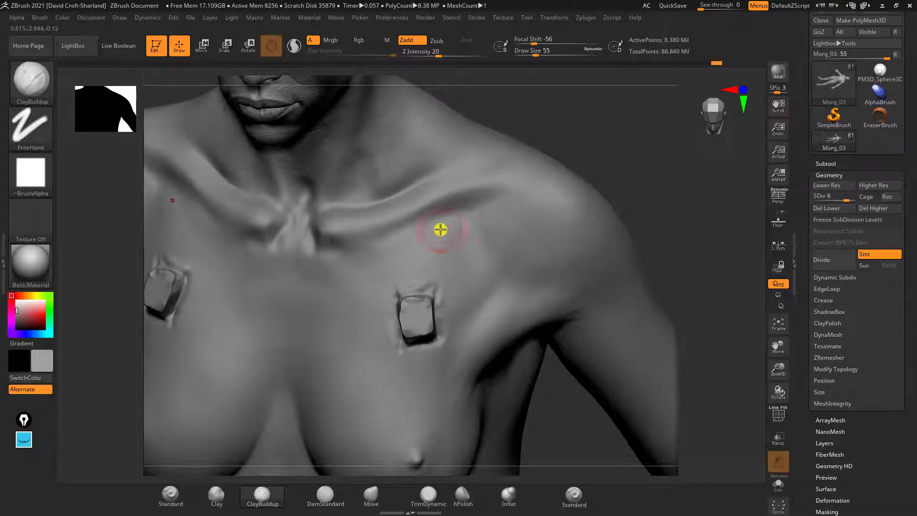
pyautogui.moveTo(450, 176); pyautogui.dragTo(416, 293)
pyautogui.moveTo(458, 158)
pyautogui.mouseDown()
pyautogui.moveTo(421, 286)
pyautogui.moveTo(429, 273)
pyautogui.mouseUp()
pyautogui.moveTo(602, 160)
pyautogui.keyDown('alt'); pyautogui.mouseDown()
pyautogui.moveTo(614, 143)
pyautogui.moveTo(611, 96)
pyautogui.moveTo(602, 152)
pyautogui.mouseUp(); pyautogui.keyUp('alt')
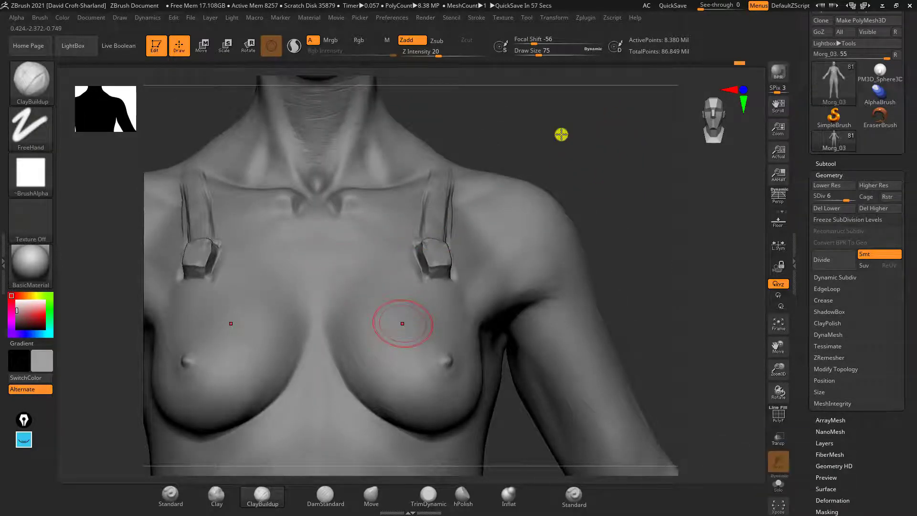
# Build up a horizontal band between the chest blocks and rough cloth over the breasts with ClayBuildup at draw size 75.
pyautogui.moveTo(618, 205); pyautogui.dragTo(618, 219)
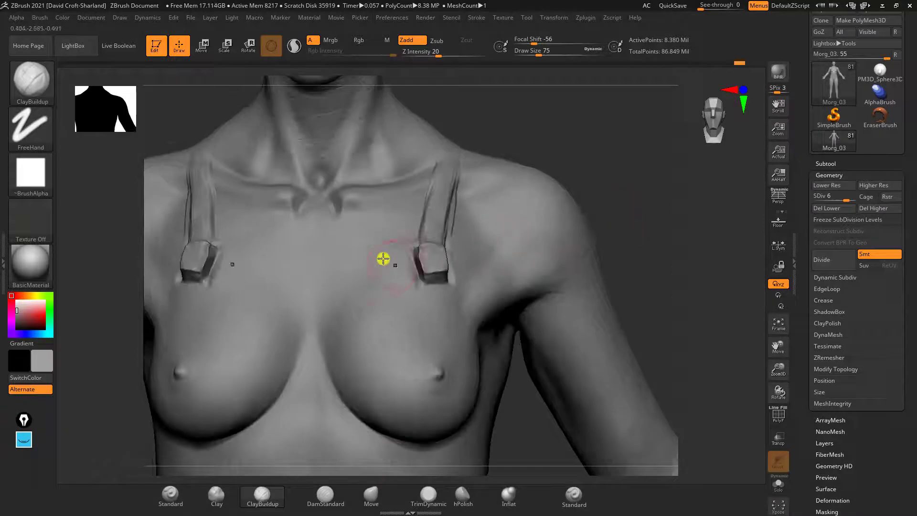
pyautogui.moveTo(330, 264)
pyautogui.mouseDown()
pyautogui.moveTo(409, 280)
pyautogui.moveTo(415, 266)
pyautogui.moveTo(392, 296)
pyautogui.mouseUp()
pyautogui.moveTo(580, 152); pyautogui.dragTo(575, 195)
pyautogui.moveTo(345, 298)
pyautogui.mouseDown()
pyautogui.moveTo(336, 397)
pyautogui.moveTo(356, 334)
pyautogui.moveTo(412, 348)
pyautogui.moveTo(444, 389)
pyautogui.moveTo(428, 320)
pyautogui.moveTo(363, 265)
pyautogui.mouseUp()
# Switch to DamStandard at draw size 55 and cut defining lines along the edges of the chest band.
pyautogui.press('b')
pyautogui.press('d')
pyautogui.press('s')
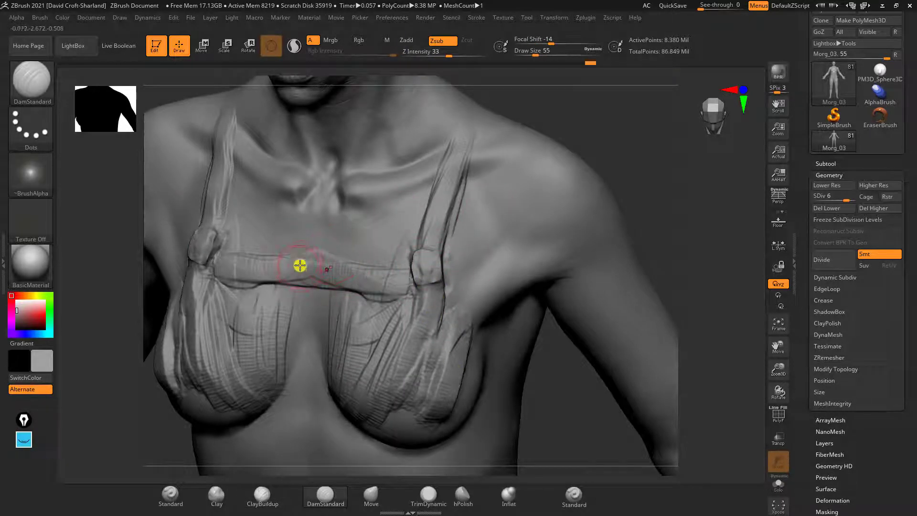
pyautogui.moveTo(228, 250)
pyautogui.mouseDown()
pyautogui.moveTo(290, 259)
pyautogui.moveTo(396, 251)
pyautogui.mouseUp()
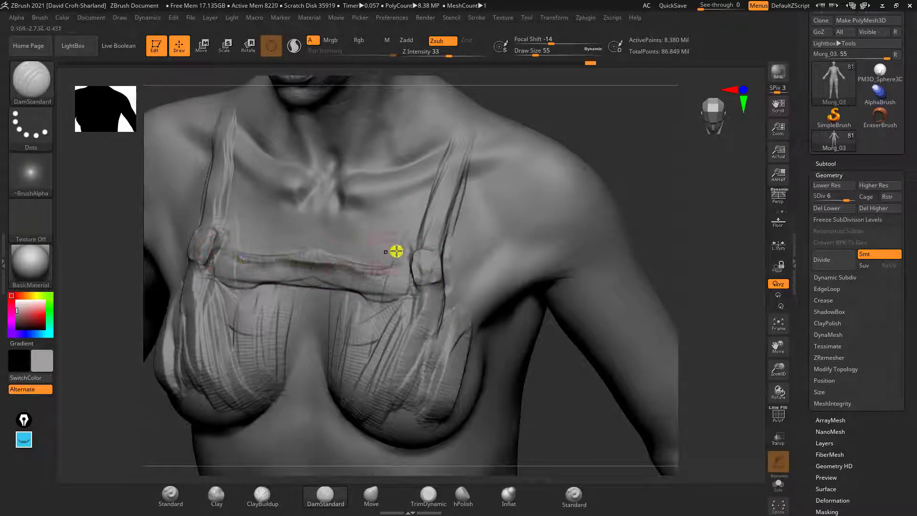
pyautogui.moveTo(622, 184); pyautogui.dragTo(611, 211)
pyautogui.moveTo(233, 252)
pyautogui.mouseDown()
pyautogui.moveTo(297, 260)
pyautogui.moveTo(364, 285)
pyautogui.moveTo(287, 270)
pyautogui.moveTo(266, 277)
pyautogui.moveTo(425, 285)
pyautogui.moveTo(417, 280)
pyautogui.mouseUp()
# Switch to TrimDynamic at draw size 63 and flatten the surfaces of the shoulder strap, block and band.
pyautogui.press('b')
pyautogui.press('t')
pyautogui.press('d')
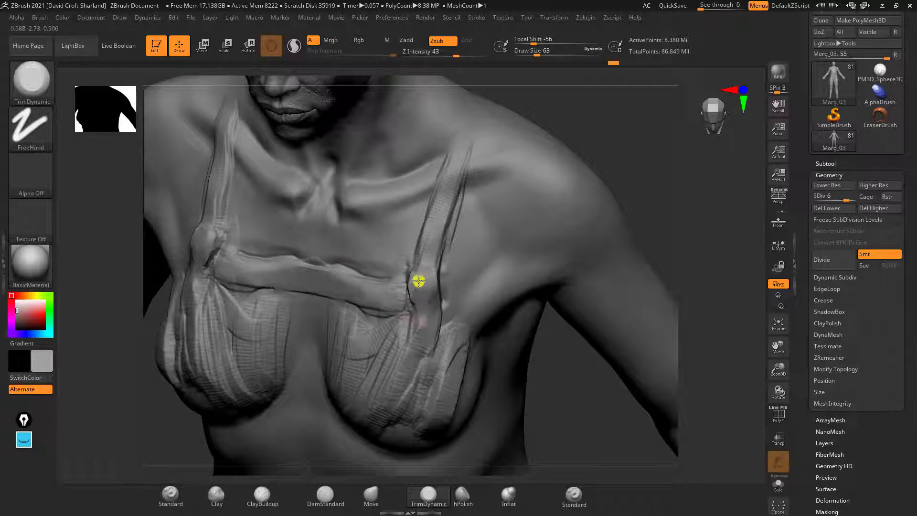
pyautogui.moveTo(444, 176); pyautogui.dragTo(454, 185)
pyautogui.keyDown('alt'); pyautogui.moveTo(621, 76); pyautogui.dragTo(369, 398); pyautogui.keyUp('alt')
pyautogui.moveTo(429, 239)
pyautogui.mouseDown()
pyautogui.moveTo(604, 274)
pyautogui.moveTo(601, 207)
pyautogui.moveTo(568, 257)
pyautogui.moveTo(594, 248)
pyautogui.moveTo(600, 230)
pyautogui.mouseUp()
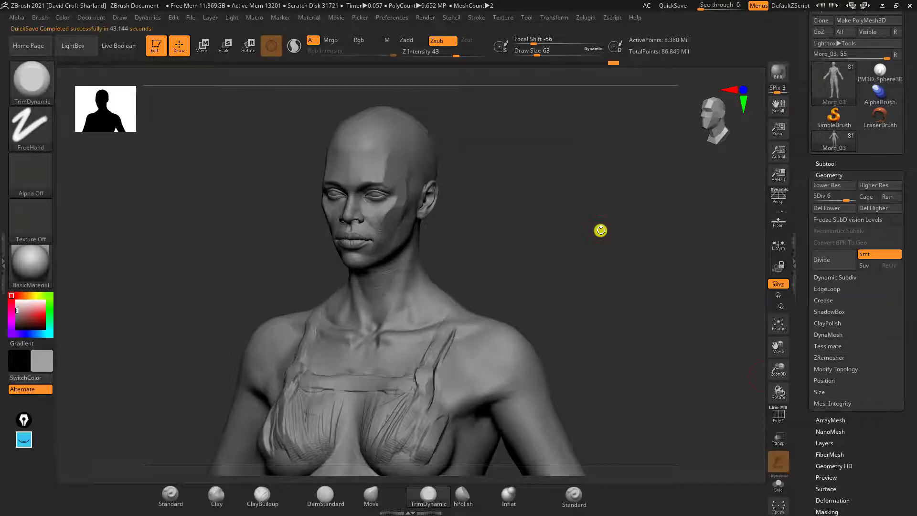
pyautogui.moveTo(505, 238); pyautogui.dragTo(530, 270)
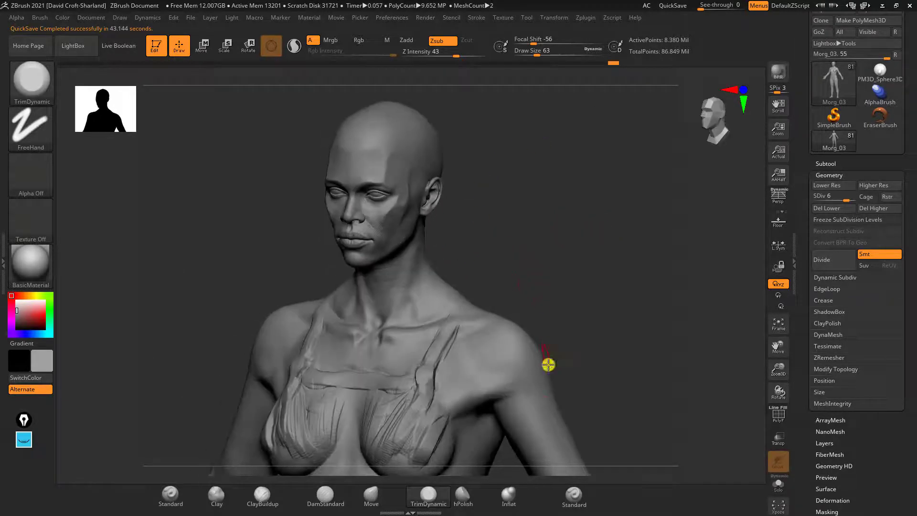
# Select the Inflat brush and step back through the undo history to the state before the straps and chest blocks.
pyautogui.click(509, 502)
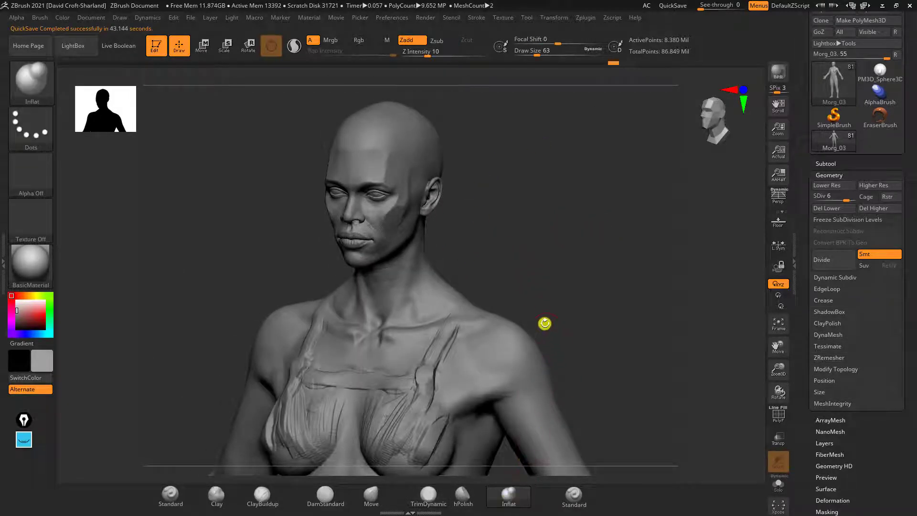
pyautogui.keyDown('alt'); pyautogui.moveTo(556, 289); pyautogui.dragTo(622, 115); pyautogui.keyUp('alt')
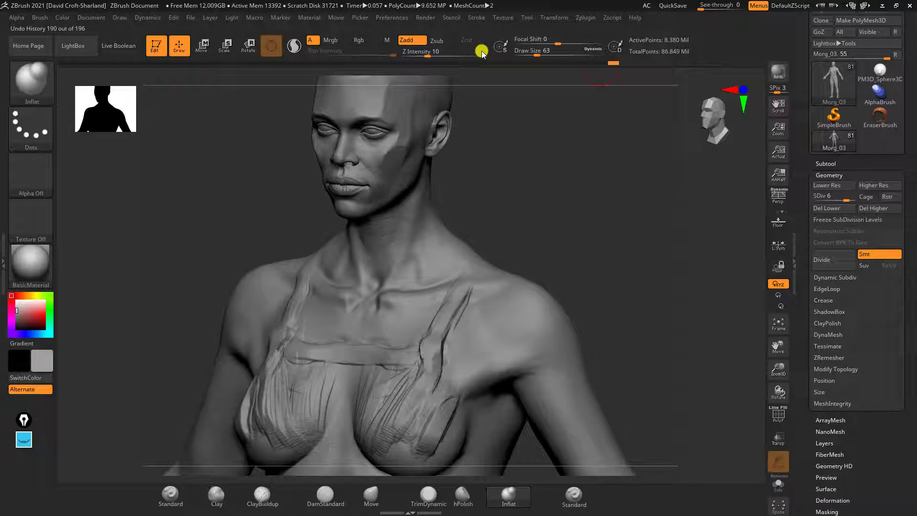
pyautogui.click(555, 63)
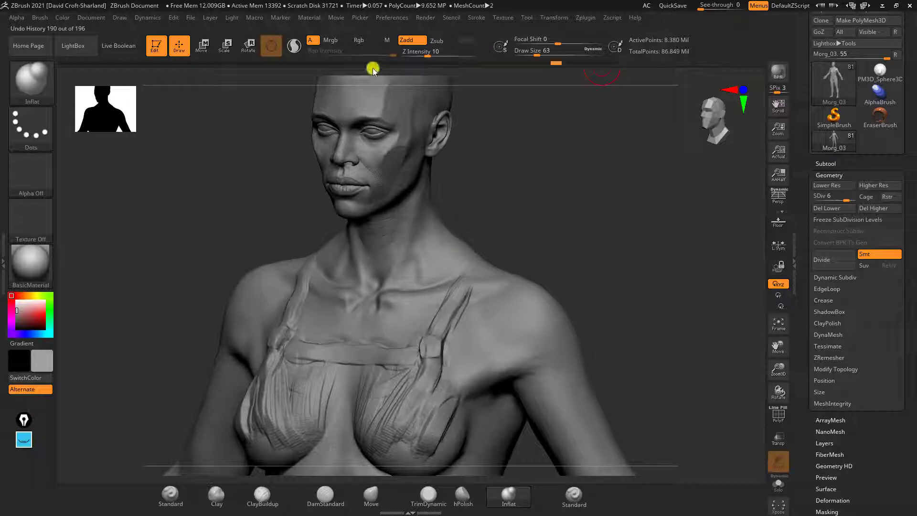
pyautogui.moveTo(312, 64); pyautogui.dragTo(318, 72)
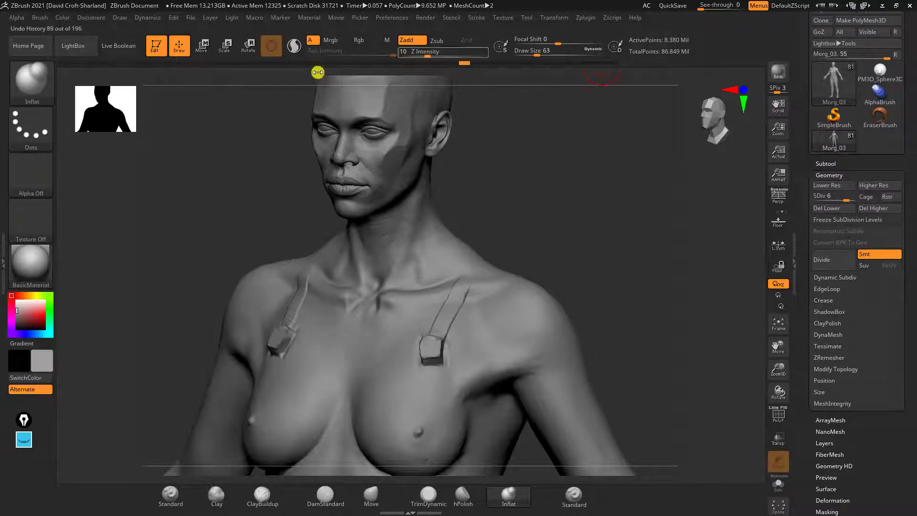
pyautogui.click(314, 63)
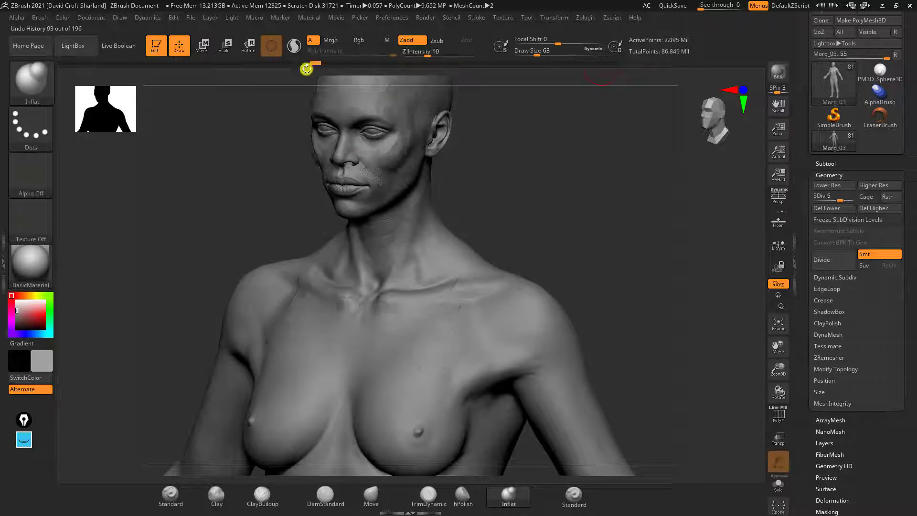
# Step back to an earlier undo history state and start an Inflat stroke by the armpit, accepting removal of the newer history entries.
pyautogui.click(269, 63)
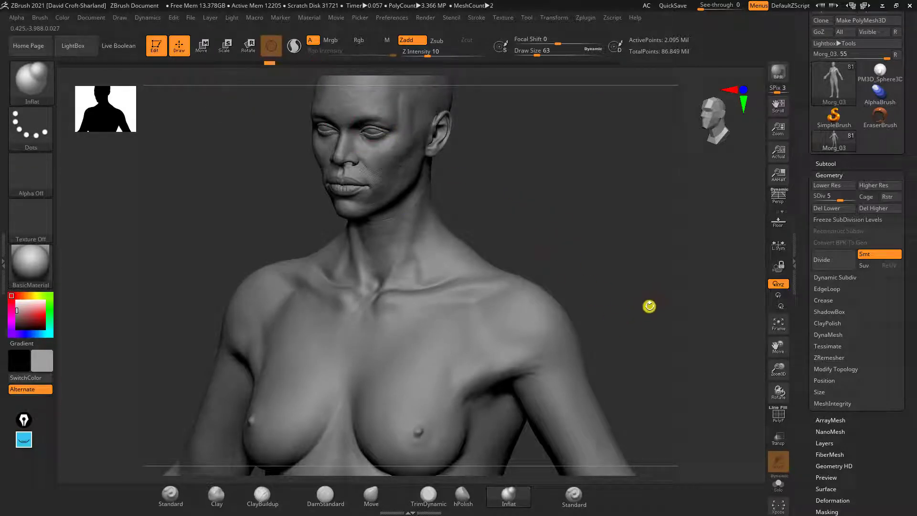
pyautogui.click(523, 356)
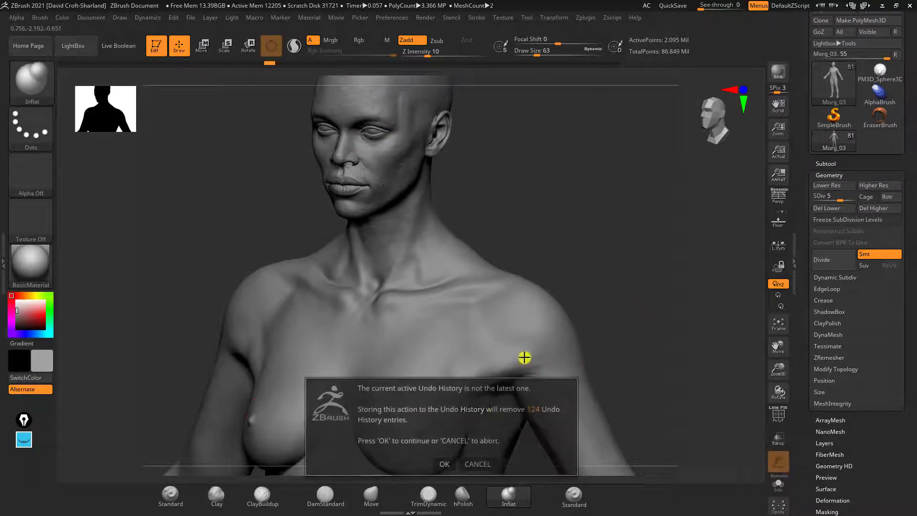
pyautogui.click(448, 464)
# Try building up the breast with the Clay brush, enlarging it to draw size 167, and undo the stroke.
pyautogui.moveTo(573, 287)
pyautogui.mouseDown()
pyautogui.moveTo(610, 202)
pyautogui.moveTo(657, 316)
pyautogui.moveTo(596, 227)
pyautogui.moveTo(415, 348)
pyautogui.mouseUp()
pyautogui.moveTo(634, 323); pyautogui.dragTo(607, 285)
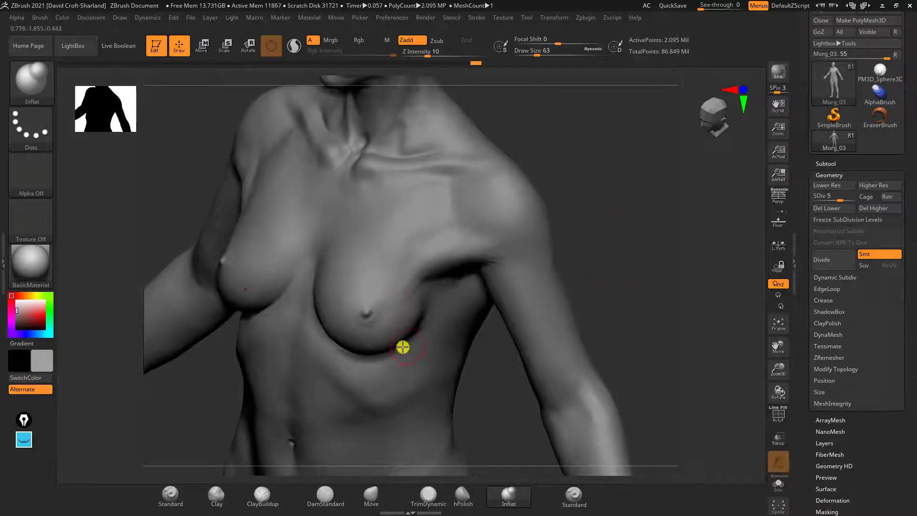
pyautogui.press('b')
pyautogui.press('c')
pyautogui.press('l')
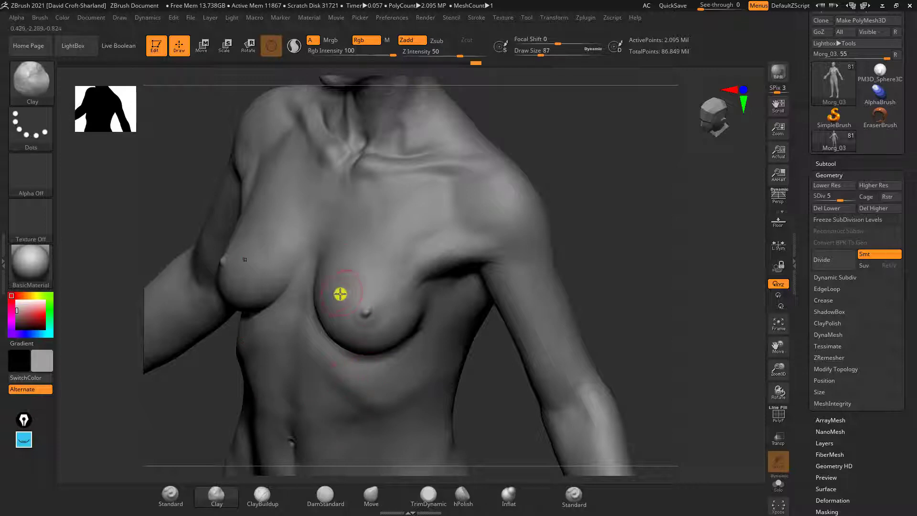
pyautogui.moveTo(336, 273)
pyautogui.mouseDown()
pyautogui.moveTo(349, 253)
pyautogui.moveTo(383, 367)
pyautogui.moveTo(393, 319)
pyautogui.mouseUp()
pyautogui.moveTo(549, 232)
pyautogui.mouseDown()
pyautogui.moveTo(614, 217)
pyautogui.moveTo(587, 256)
pyautogui.moveTo(446, 301)
pyautogui.mouseUp()
pyautogui.press('ctrl')
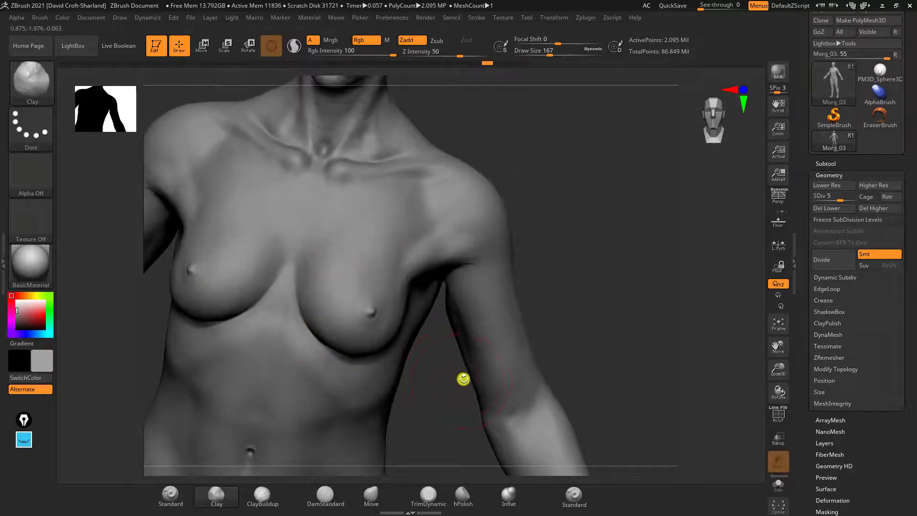
pyautogui.moveTo(621, 283)
pyautogui.mouseDown()
pyautogui.moveTo(597, 274)
pyautogui.moveTo(619, 290)
pyautogui.mouseUp()
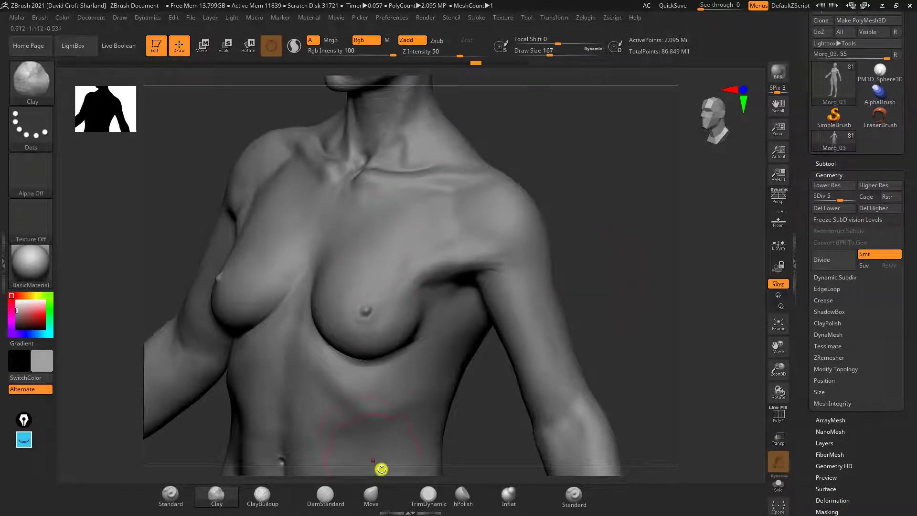
# Switch to the Move brush at draw size about 220 and pull the breasts outward and upward into a fuller profile.
pyautogui.click(371, 495)
pyautogui.moveTo(575, 330)
pyautogui.mouseDown()
pyautogui.moveTo(612, 242)
pyautogui.moveTo(462, 230)
pyautogui.mouseUp()
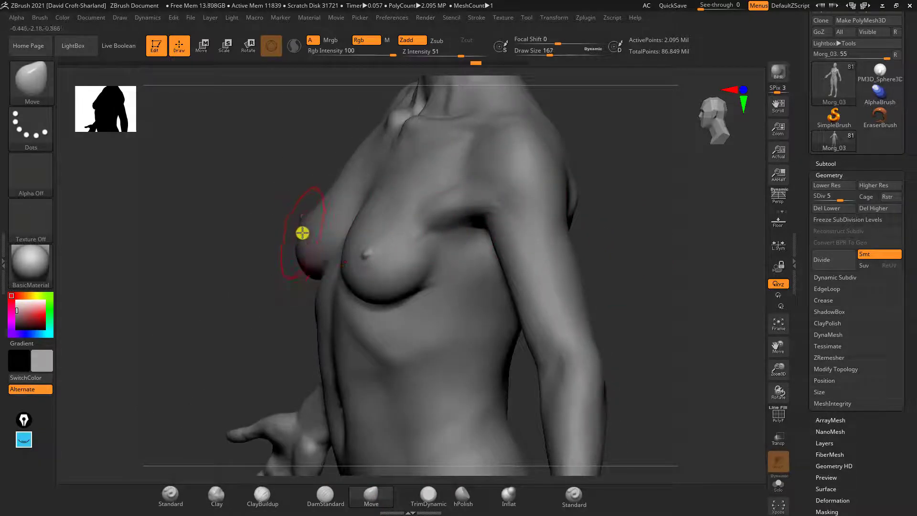
pyautogui.moveTo(295, 253); pyautogui.dragTo(261, 262)
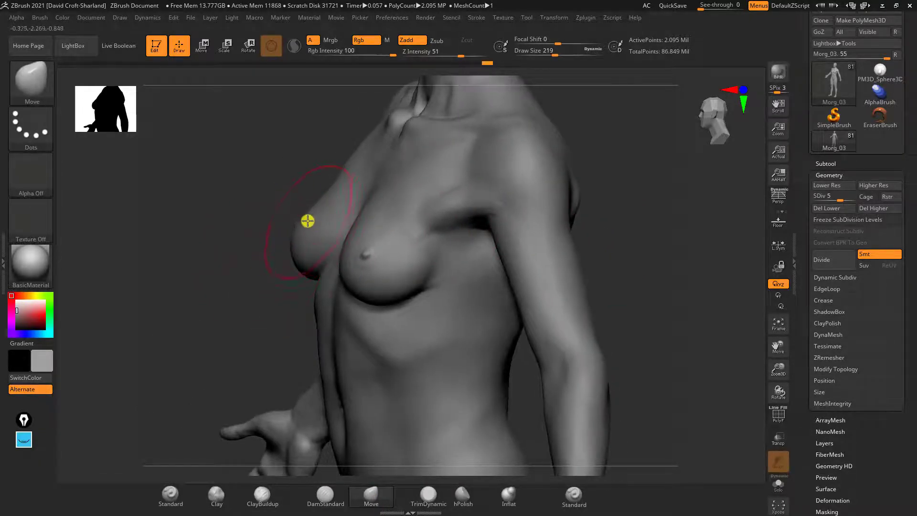
pyautogui.moveTo(307, 221); pyautogui.dragTo(302, 206)
pyautogui.moveTo(295, 241)
pyautogui.mouseDown()
pyautogui.moveTo(287, 245)
pyautogui.moveTo(287, 237)
pyautogui.mouseUp()
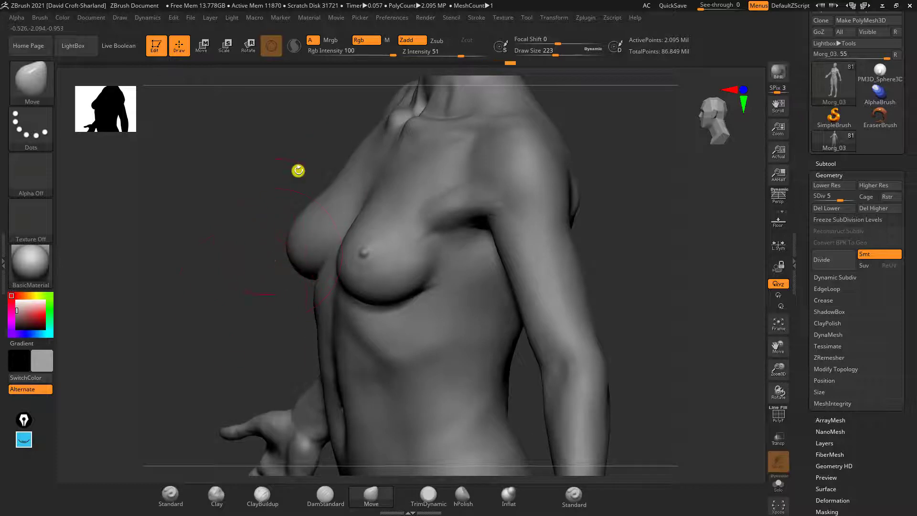
pyautogui.moveTo(283, 190); pyautogui.dragTo(491, 242)
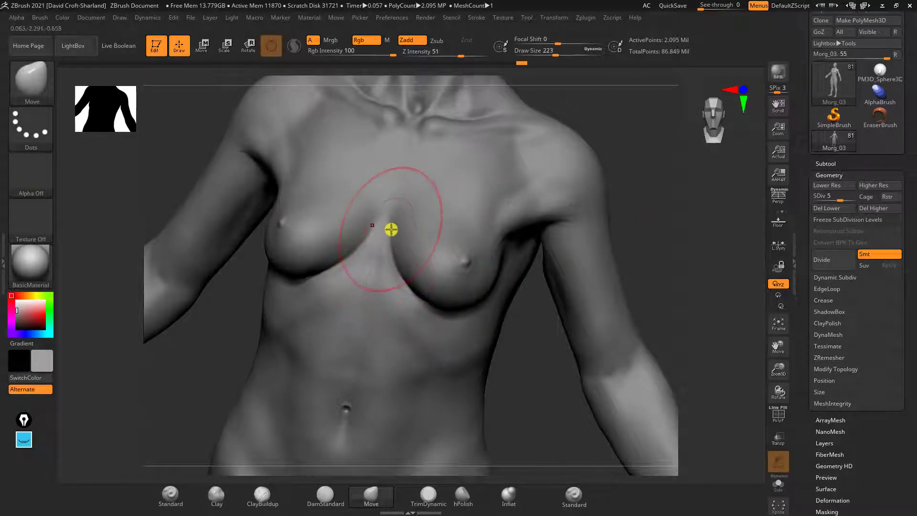
# Switch to the Inflat brush at draw size 339 and swell the breasts to add volume.
pyautogui.moveTo(624, 212)
pyautogui.mouseDown()
pyautogui.moveTo(670, 260)
pyautogui.moveTo(626, 268)
pyautogui.mouseUp()
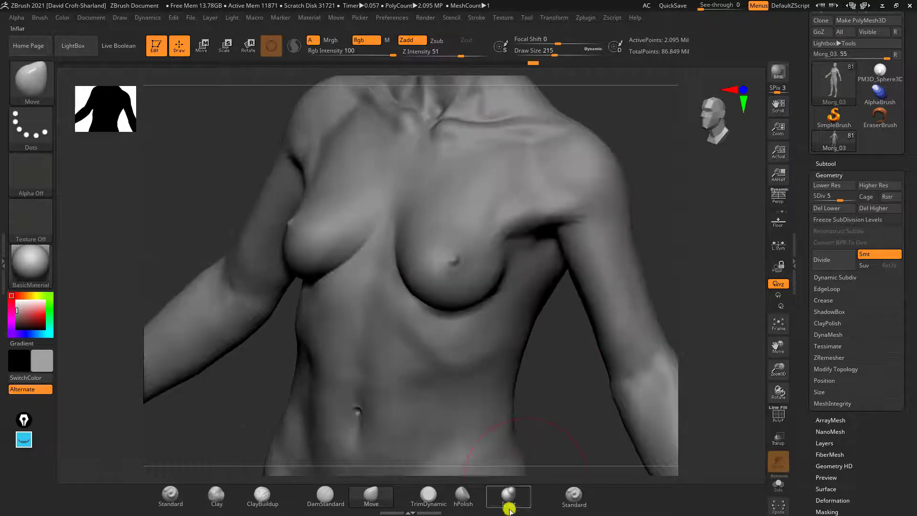
pyautogui.click(508, 496)
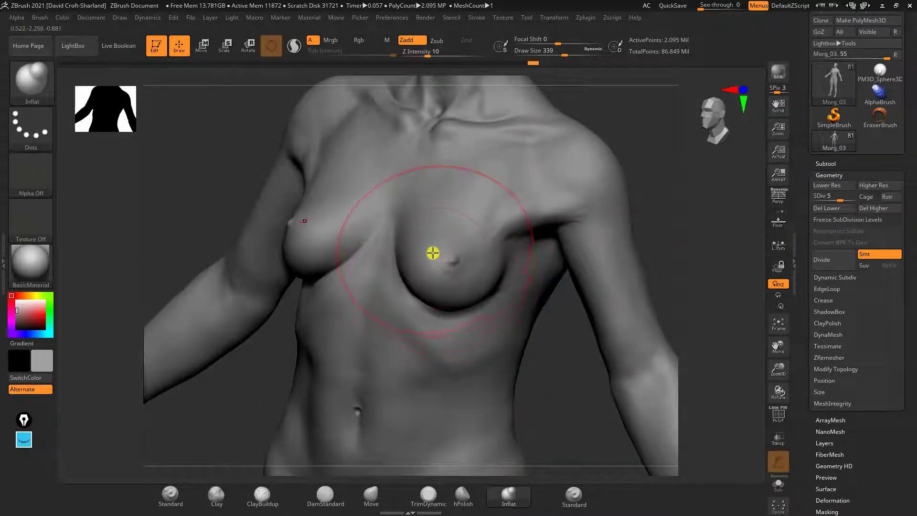
pyautogui.moveTo(540, 380); pyautogui.dragTo(553, 384)
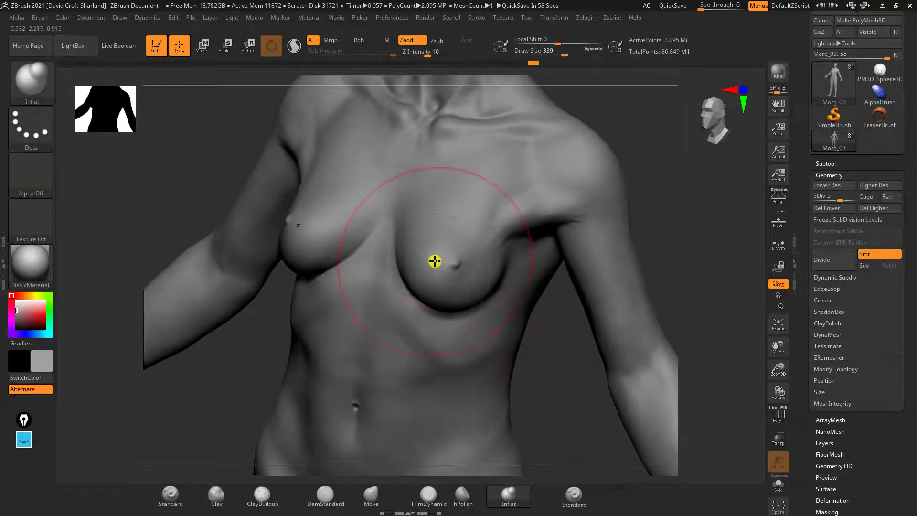
pyautogui.moveTo(473, 302)
pyautogui.mouseDown()
pyautogui.moveTo(479, 258)
pyautogui.moveTo(439, 288)
pyautogui.moveTo(457, 303)
pyautogui.mouseUp()
pyautogui.moveTo(551, 421); pyautogui.dragTo(501, 421)
pyautogui.moveTo(478, 284)
pyautogui.mouseDown()
pyautogui.moveTo(515, 260)
pyautogui.moveTo(481, 238)
pyautogui.mouseUp()
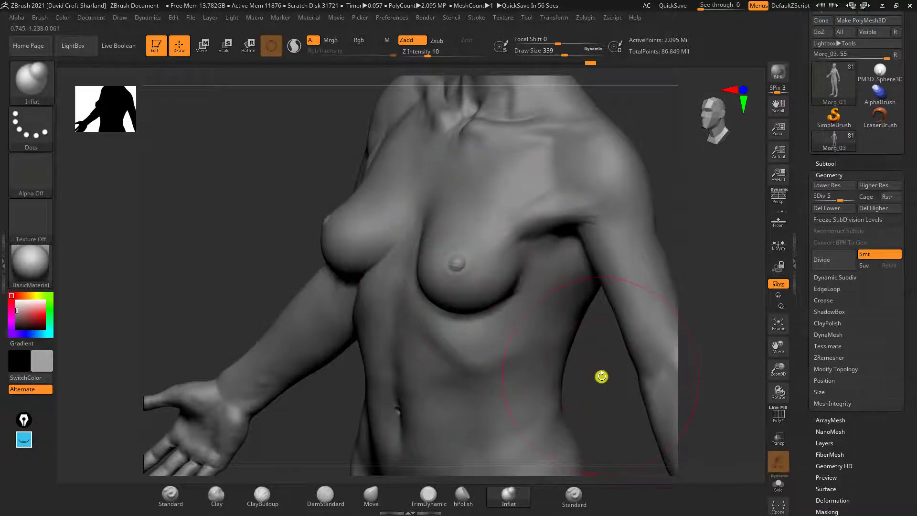
# Switch to DamStandard at draw size 95 and cut tendon lines from the left elbow crease down the inner forearm.
pyautogui.keyDown('alt'); pyautogui.moveTo(602, 376); pyautogui.dragTo(525, 304); pyautogui.keyUp('alt')
pyautogui.moveTo(599, 245); pyautogui.dragTo(599, 254)
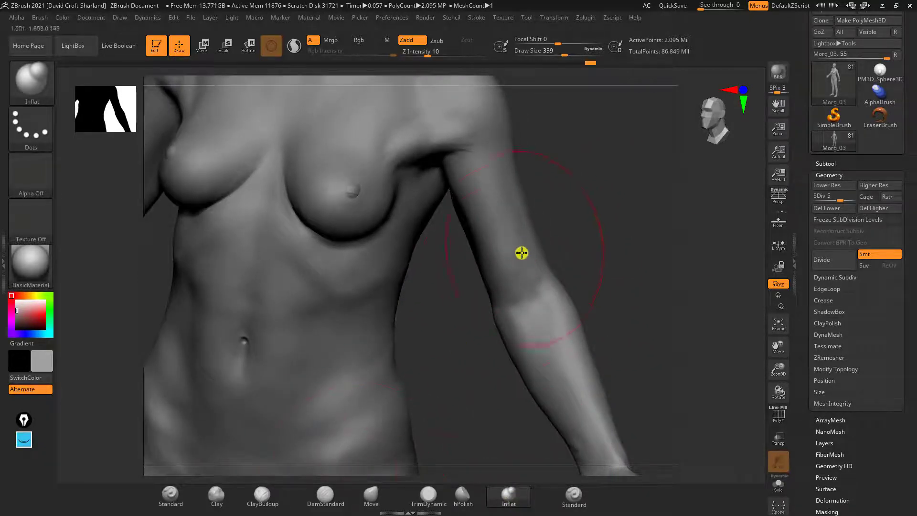
pyautogui.moveTo(567, 240)
pyautogui.keyDown('alt'); pyautogui.mouseDown()
pyautogui.moveTo(602, 253)
pyautogui.moveTo(571, 273)
pyautogui.moveTo(542, 232)
pyautogui.moveTo(465, 299)
pyautogui.mouseUp(); pyautogui.keyUp('alt')
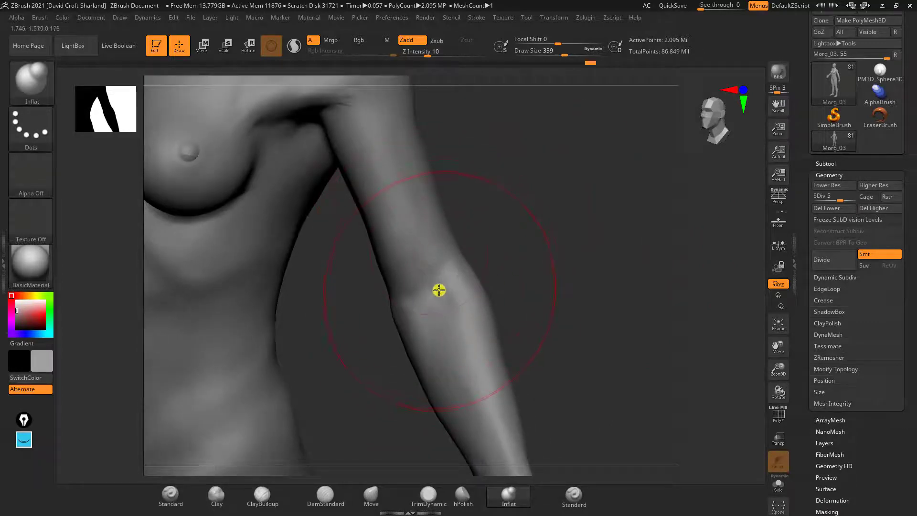
pyautogui.press('b')
pyautogui.press('d')
pyautogui.press('s')
pyautogui.press('[')
pyautogui.press('[')
pyautogui.press('[')
pyautogui.press('[')
pyautogui.press('[')
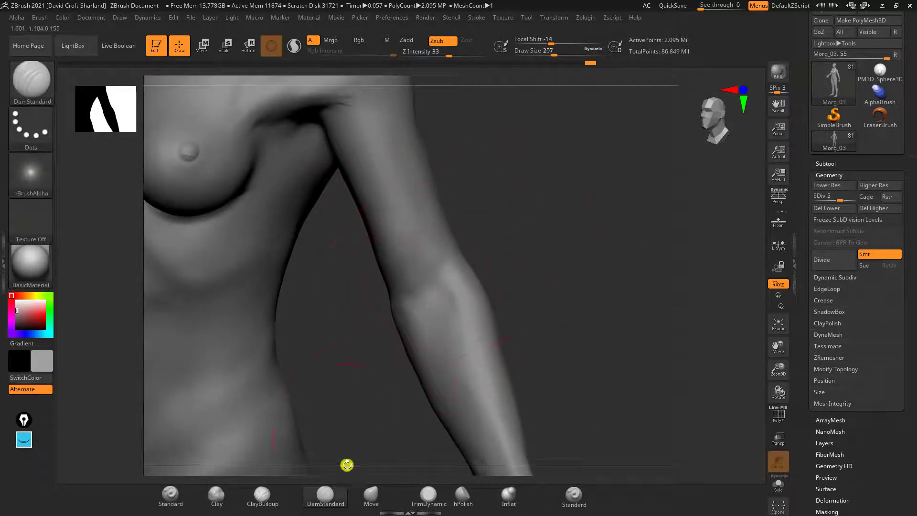
pyautogui.moveTo(513, 235); pyautogui.dragTo(489, 266)
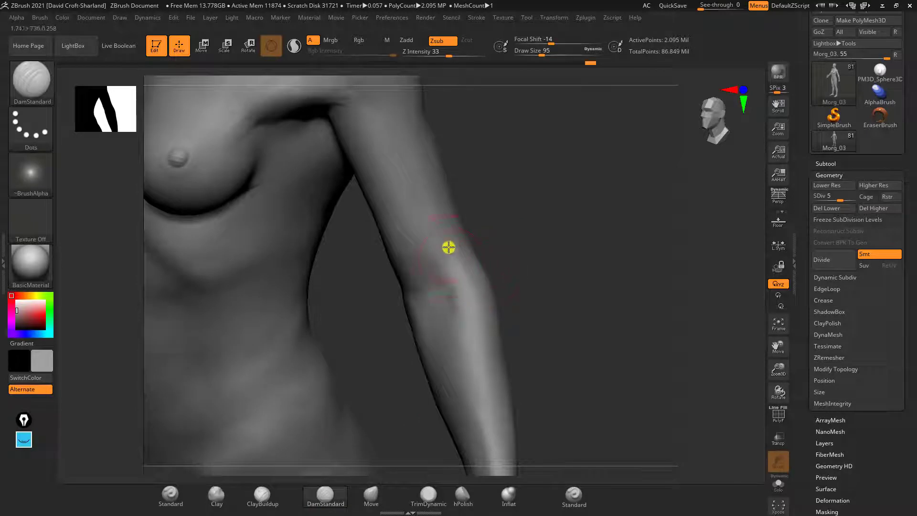
pyautogui.moveTo(447, 296); pyautogui.dragTo(457, 421)
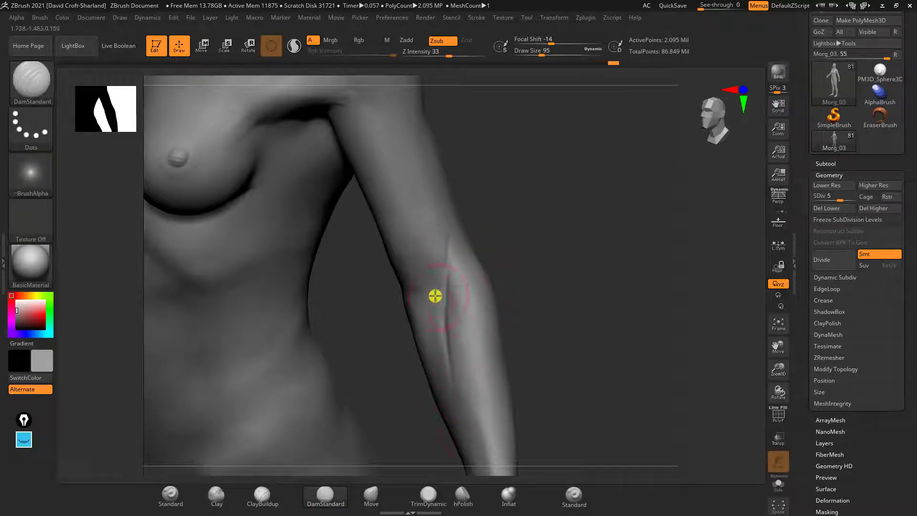
pyautogui.moveTo(436, 286); pyautogui.dragTo(432, 331)
# Carve muscle lines along the left upper arm and across the elbow crease with DamStandard at draw sizes 107 to 119.
pyautogui.moveTo(547, 227); pyautogui.dragTo(503, 180)
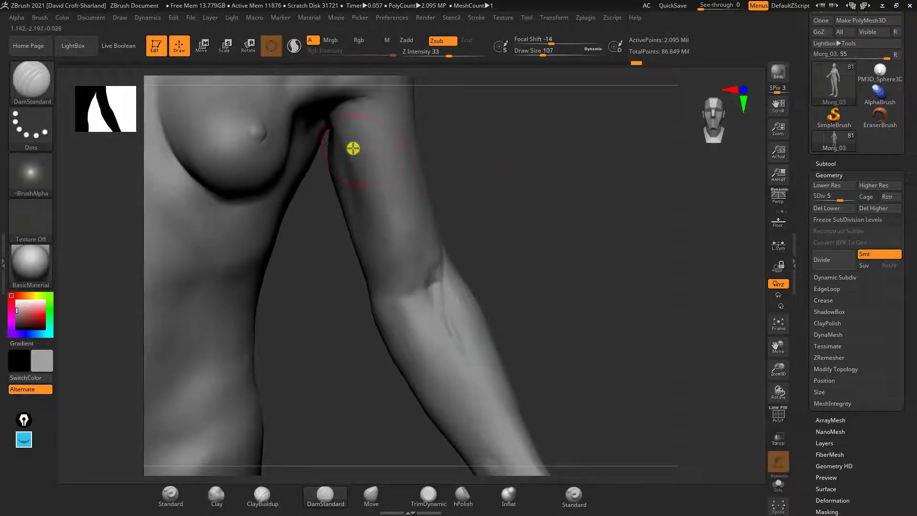
pyautogui.moveTo(501, 239); pyautogui.dragTo(449, 258)
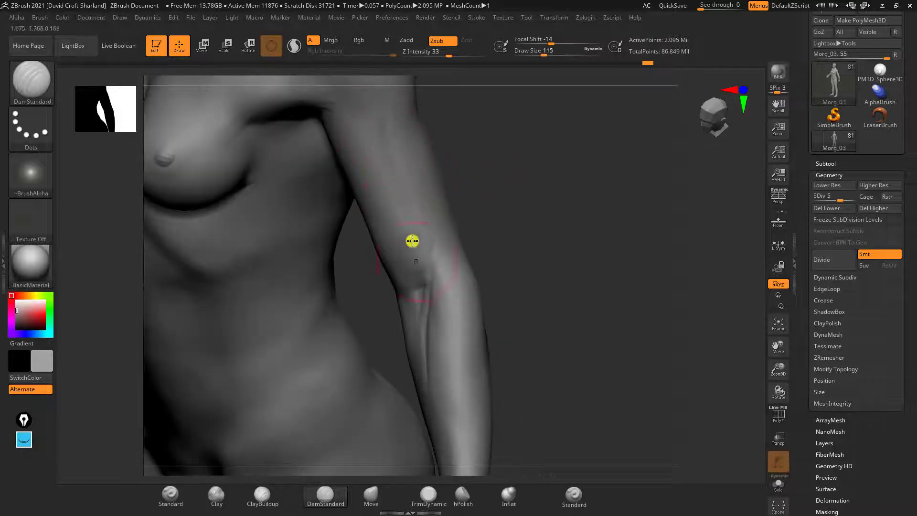
pyautogui.moveTo(537, 204); pyautogui.dragTo(485, 266)
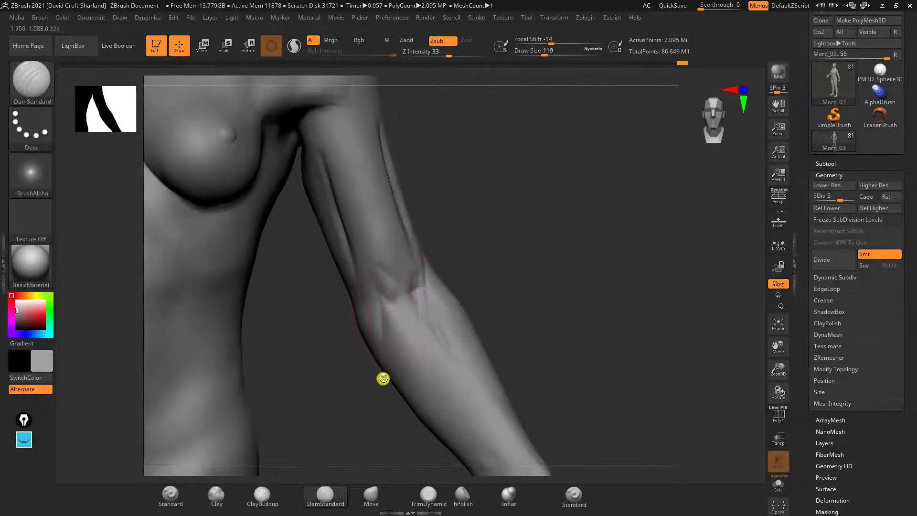
pyautogui.moveTo(519, 239); pyautogui.dragTo(526, 279)
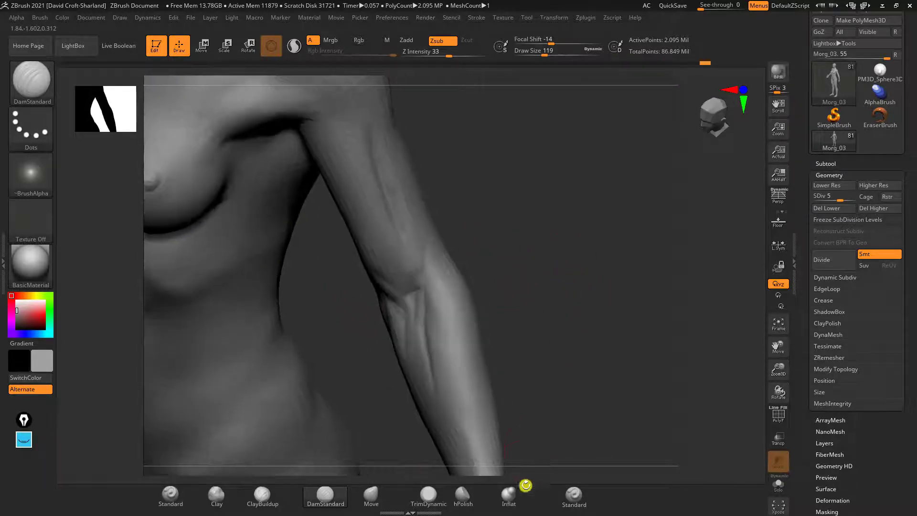
# Switch to the Inflat brush at draw size 131 and puff up the muscles around the left elbow and forearm.
pyautogui.click(507, 494)
pyautogui.moveTo(580, 302); pyautogui.dragTo(433, 173)
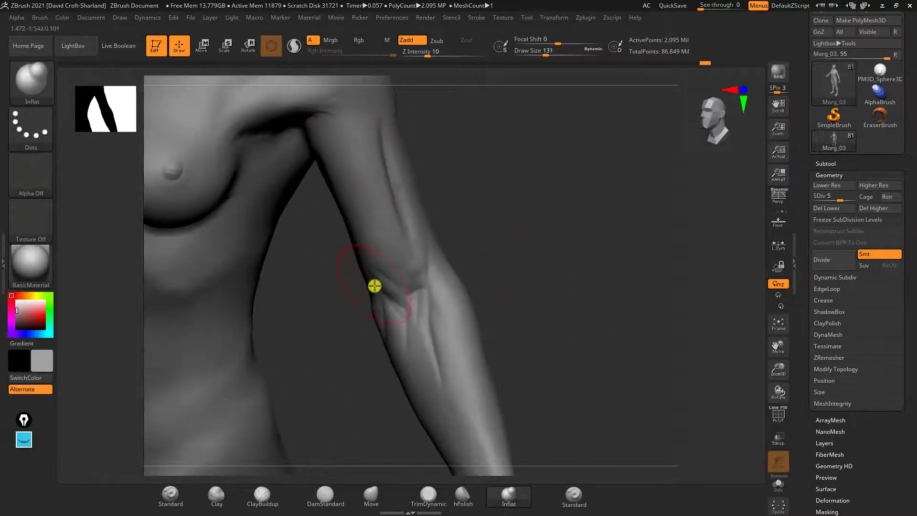
pyautogui.moveTo(542, 321); pyautogui.dragTo(468, 276)
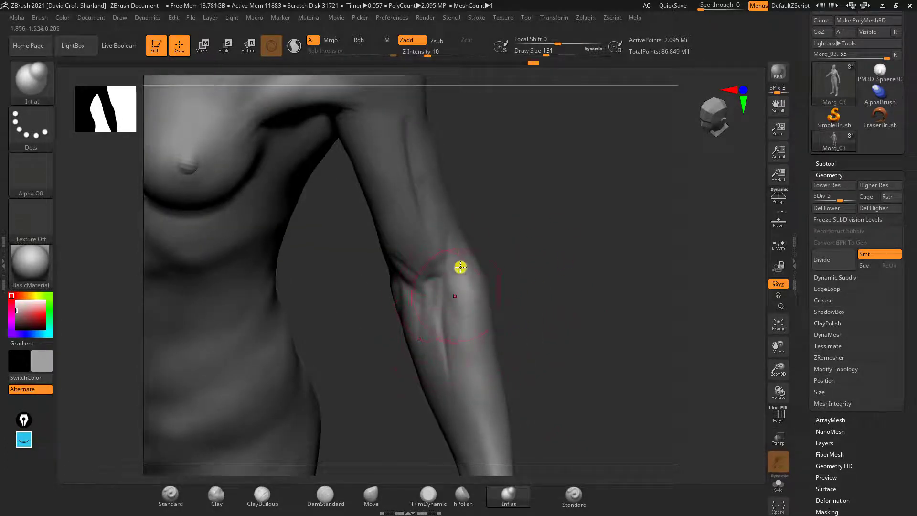
pyautogui.moveTo(542, 325); pyautogui.dragTo(483, 332)
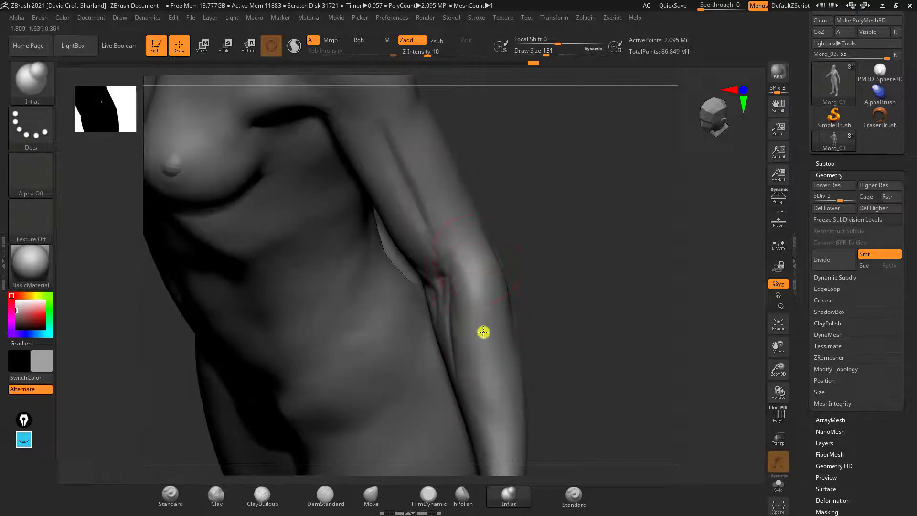
# Switch to the Move brush and reshape the left arm's outline at the elbow and upper arm, using draw sizes 195 and 179.
pyautogui.moveTo(592, 285); pyautogui.dragTo(552, 385)
pyautogui.click(371, 495)
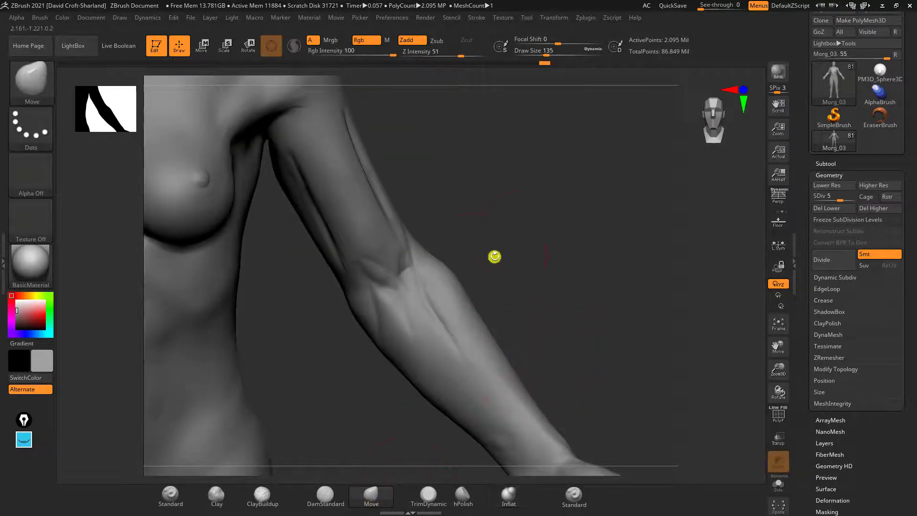
pyautogui.press(']')
pyautogui.moveTo(467, 304); pyautogui.dragTo(473, 303)
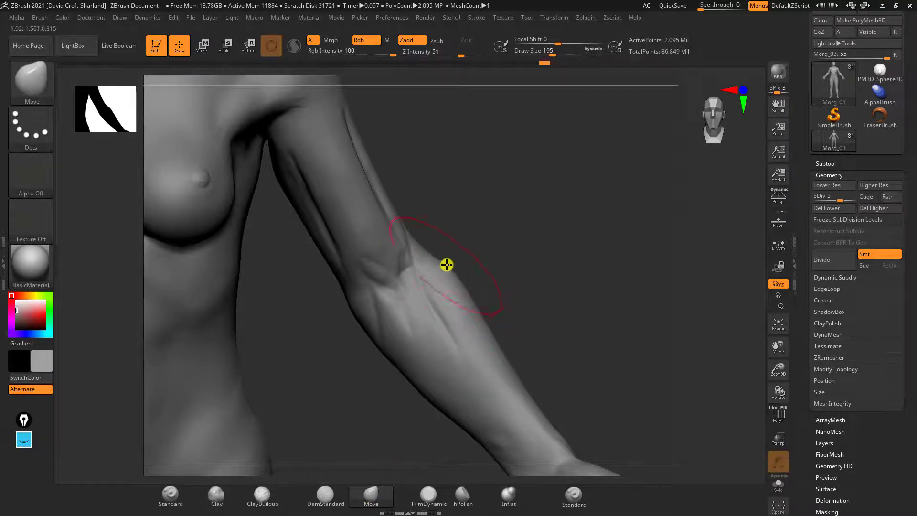
pyautogui.moveTo(425, 186)
pyautogui.mouseDown()
pyautogui.moveTo(432, 190)
pyautogui.moveTo(376, 184)
pyautogui.mouseUp()
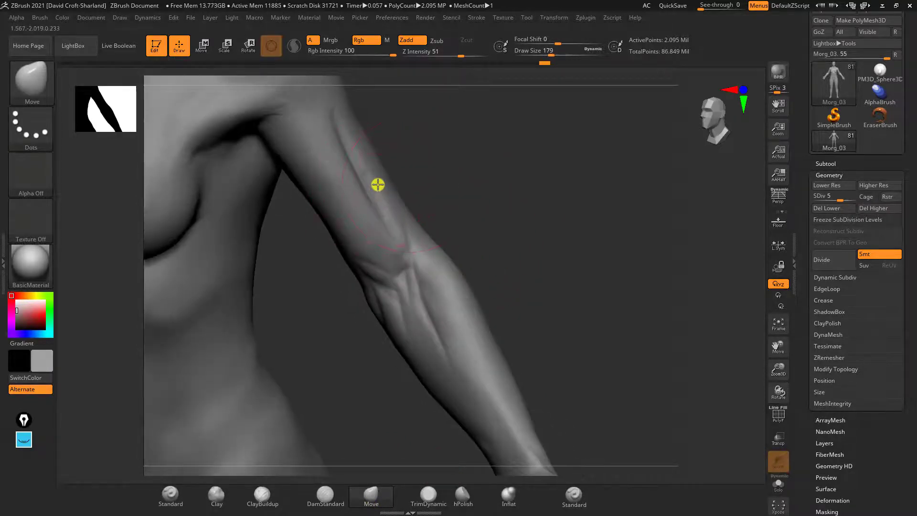
pyautogui.press('[')
pyautogui.moveTo(417, 157); pyautogui.dragTo(438, 164)
# Select the ClayBuildup brush for sculpting the torso.
pyautogui.keyDown('alt'); pyautogui.moveTo(567, 297); pyautogui.dragTo(614, 276); pyautogui.keyUp('alt')
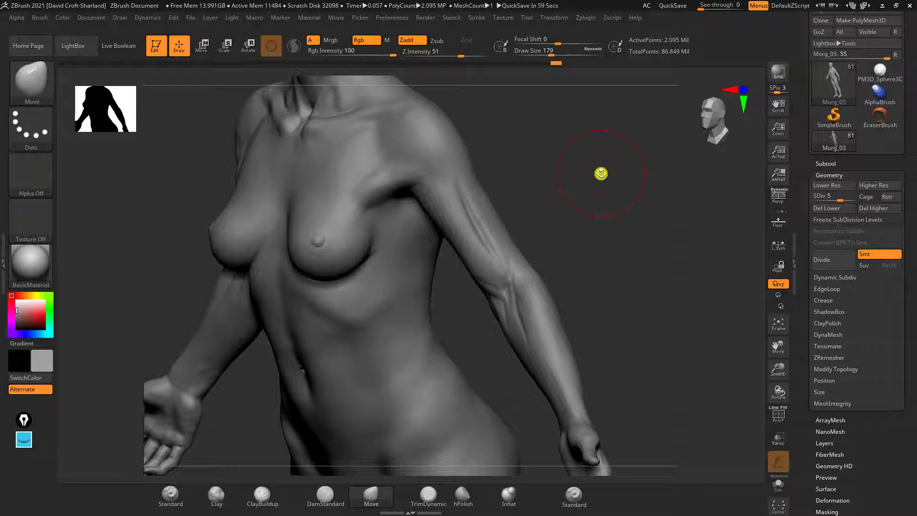
pyautogui.moveTo(514, 215); pyautogui.dragTo(495, 213)
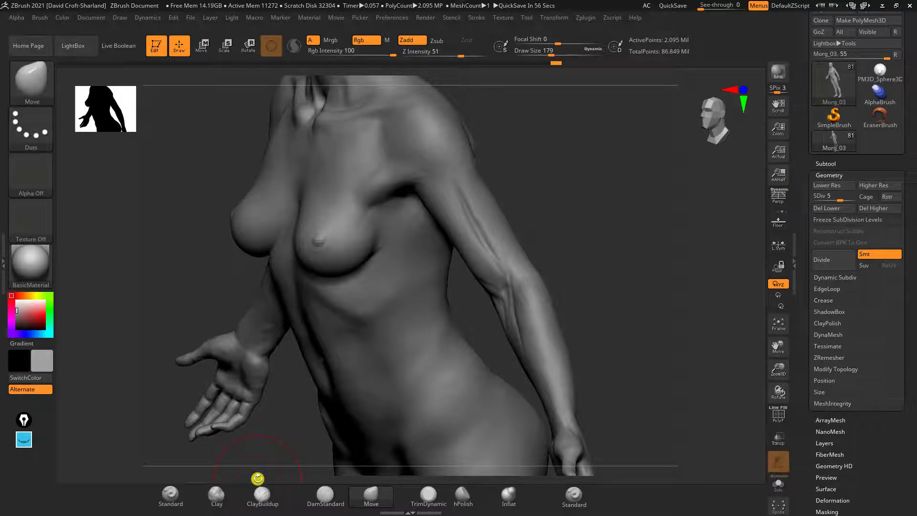
pyautogui.moveTo(572, 282)
pyautogui.mouseDown()
pyautogui.moveTo(574, 291)
pyautogui.moveTo(608, 276)
pyautogui.moveTo(598, 264)
pyautogui.moveTo(614, 264)
pyautogui.moveTo(588, 286)
pyautogui.mouseUp()
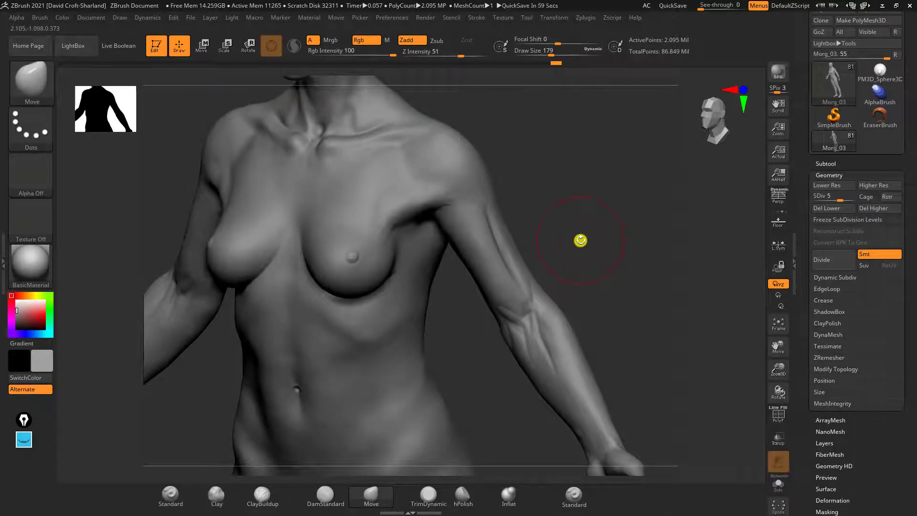
pyautogui.click(44, 90)
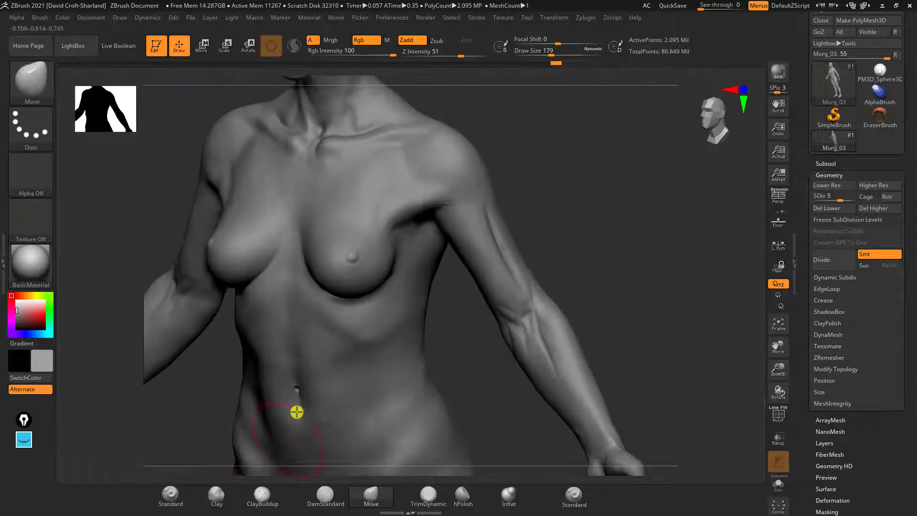
pyautogui.click(262, 495)
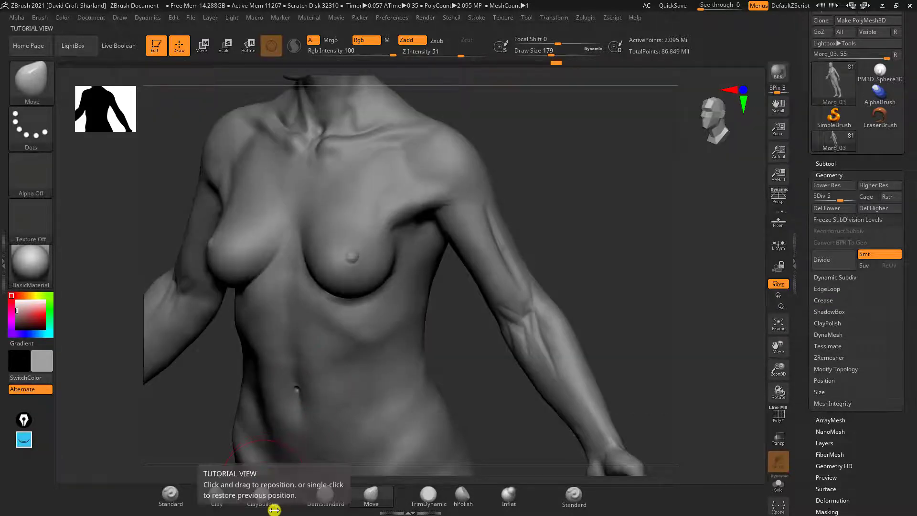